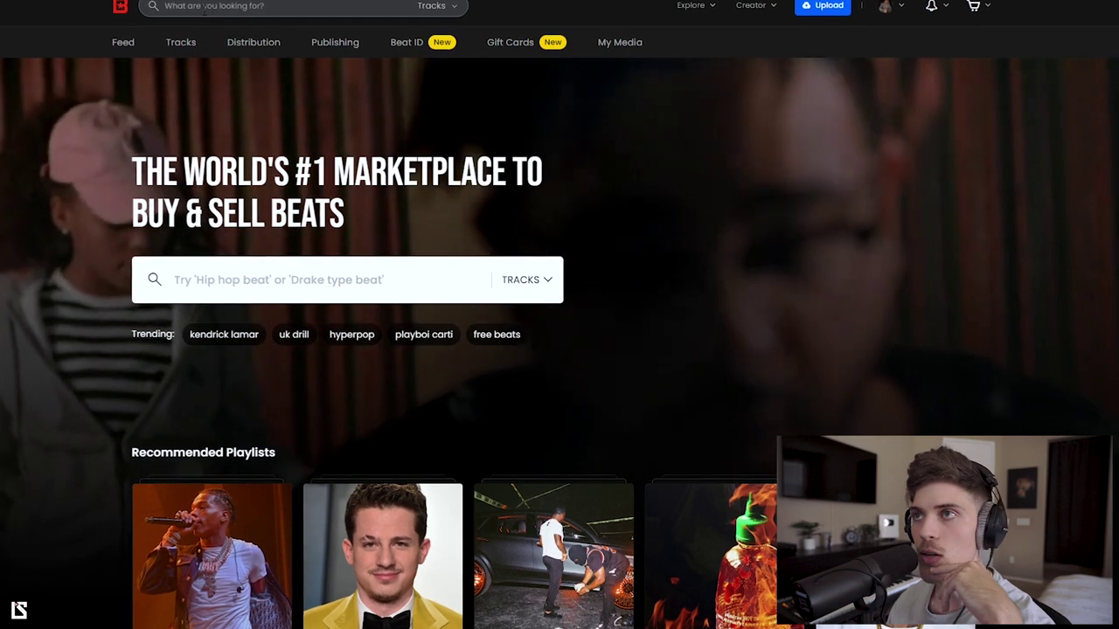
Open the Tracks dropdown beside the BeatStars search bar to see the search categories
{"action": "left_click", "coordinate": [447, 7]}
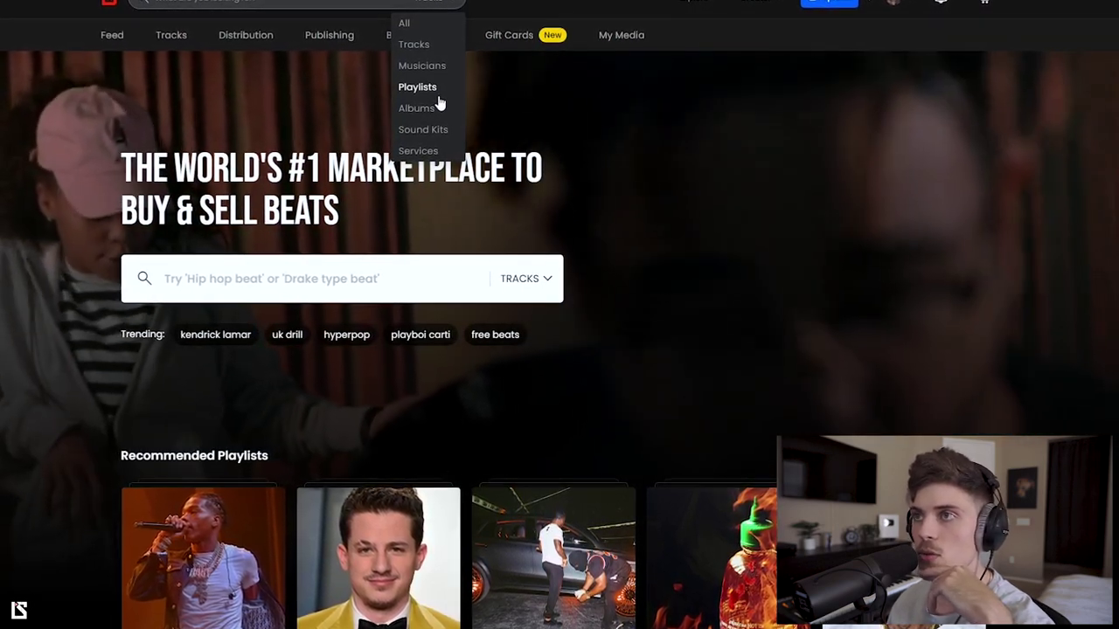
Search Sound Kits for 'loop', filter to the Loop Kit category, then clear the 'loop' keyword
{"action": "left_click", "coordinate": [432, 131]}
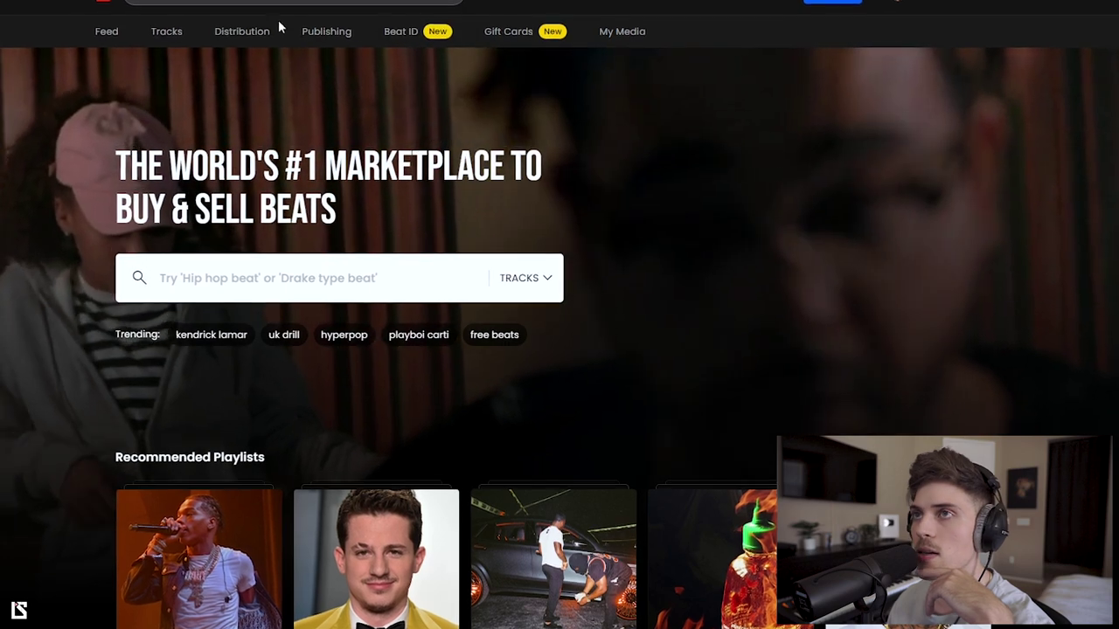
{"action": "type", "text": "loop"}
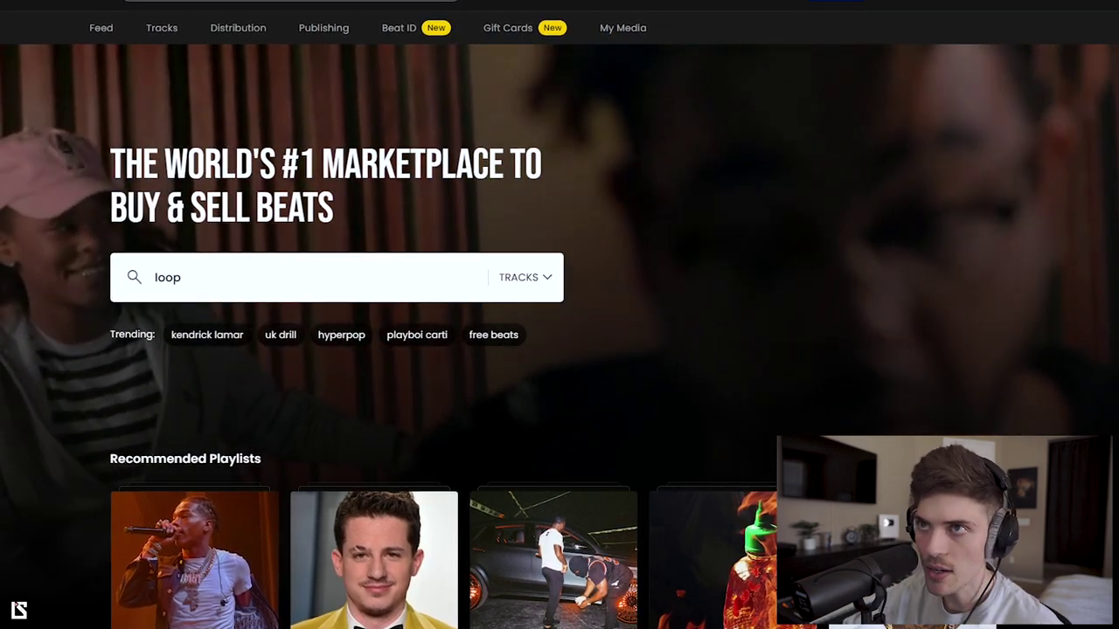
{"action": "key", "text": "Return"}
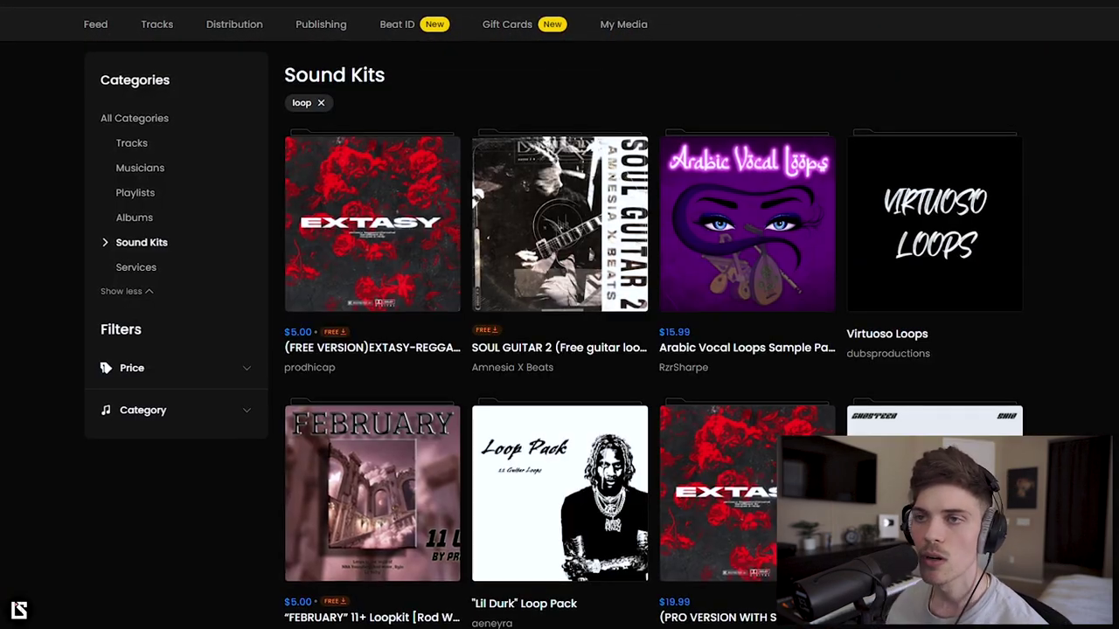
{"action": "left_click", "coordinate": [194, 406]}
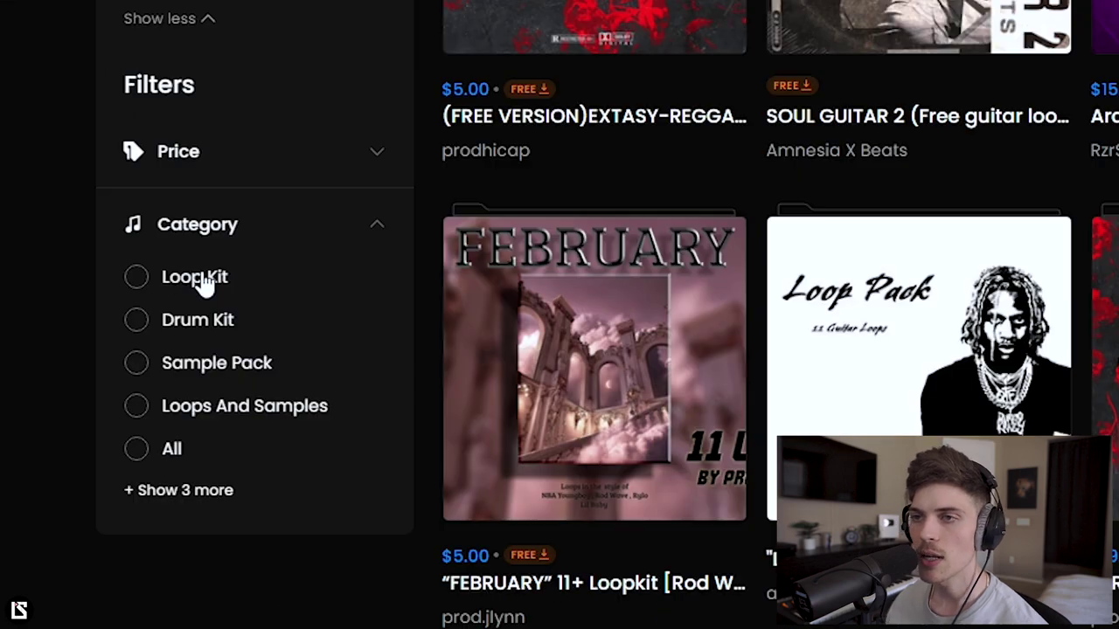
{"action": "left_click", "coordinate": [201, 278]}
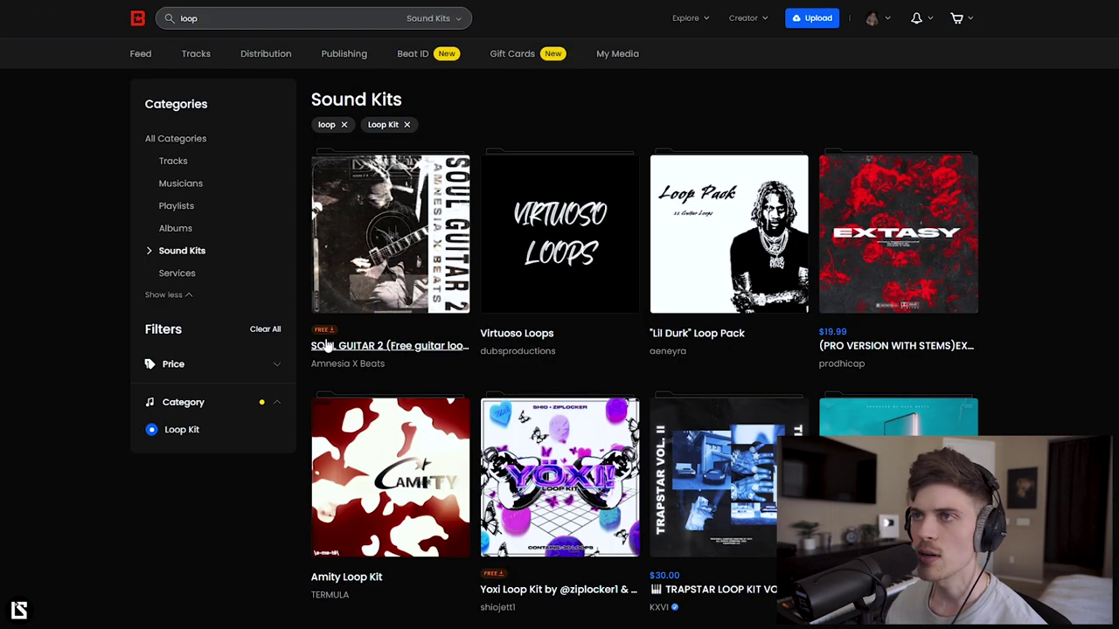
{"action": "left_click", "coordinate": [345, 125]}
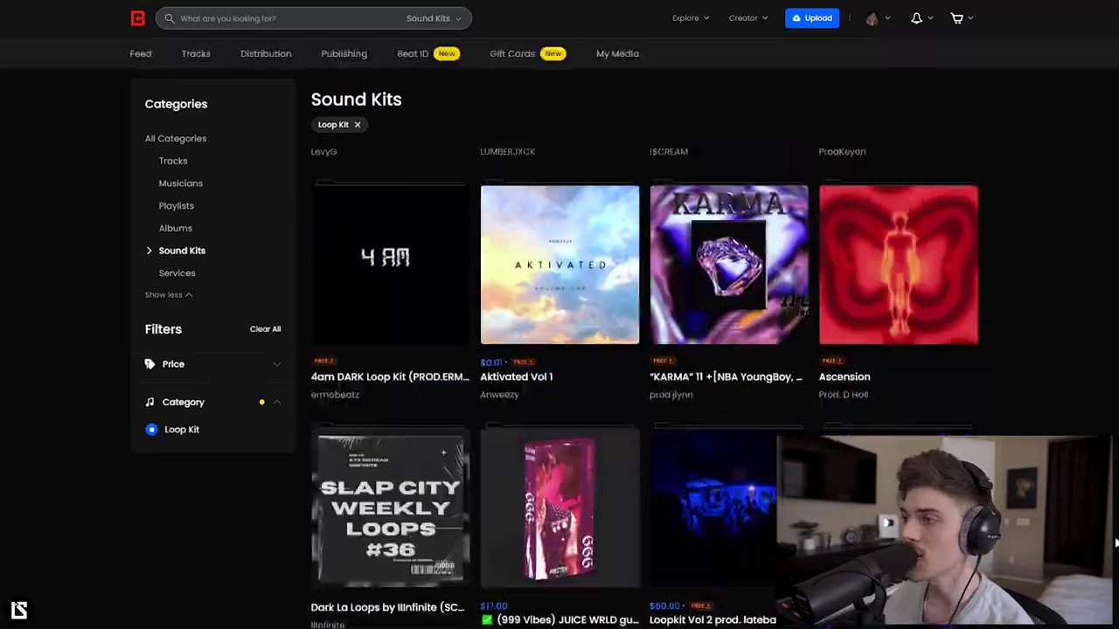
Scroll down the loop kit results until the Hopeless | Loop Kit listing appears
{"action": "scroll", "coordinate": [644, 368], "scroll_direction": "down", "scroll_amount": 10}
{"action": "scroll", "coordinate": [645, 367], "scroll_direction": "up", "scroll_amount": 5}
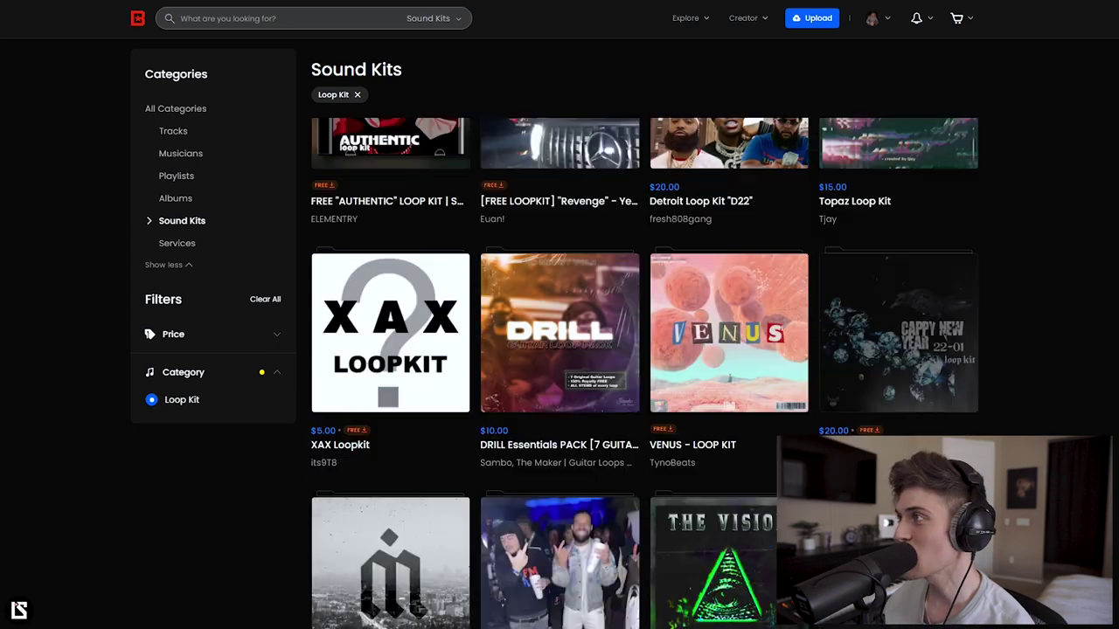
{"action": "scroll", "coordinate": [1063, 203], "scroll_direction": "up", "scroll_amount": 2}
{"action": "scroll", "coordinate": [1063, 203], "scroll_direction": "down", "scroll_amount": 5}
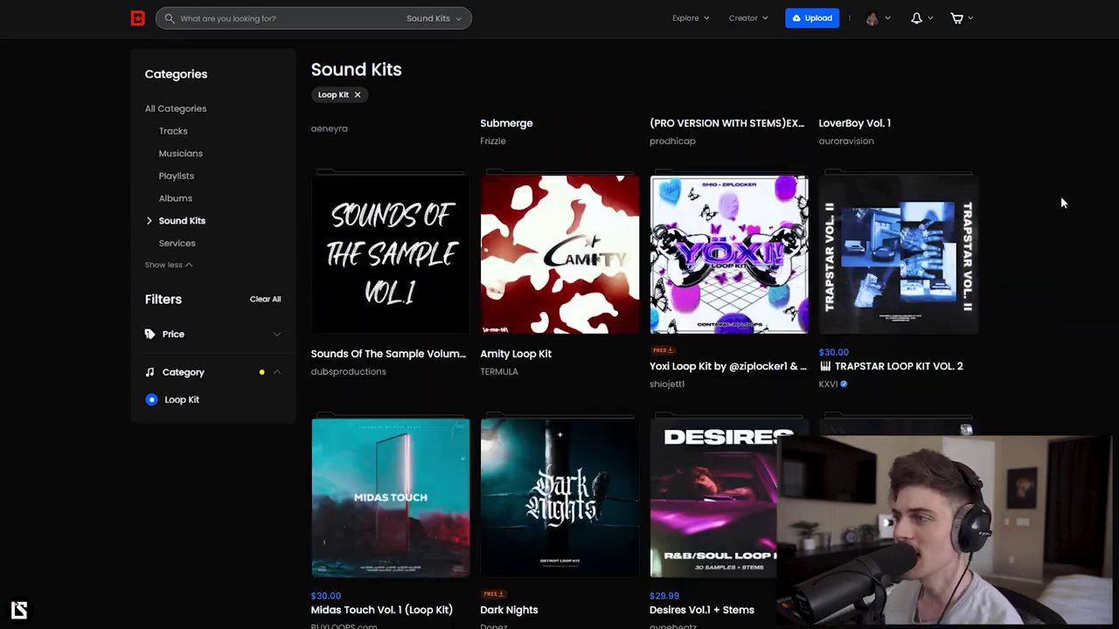
{"action": "scroll", "coordinate": [1063, 203], "scroll_direction": "down", "scroll_amount": 1}
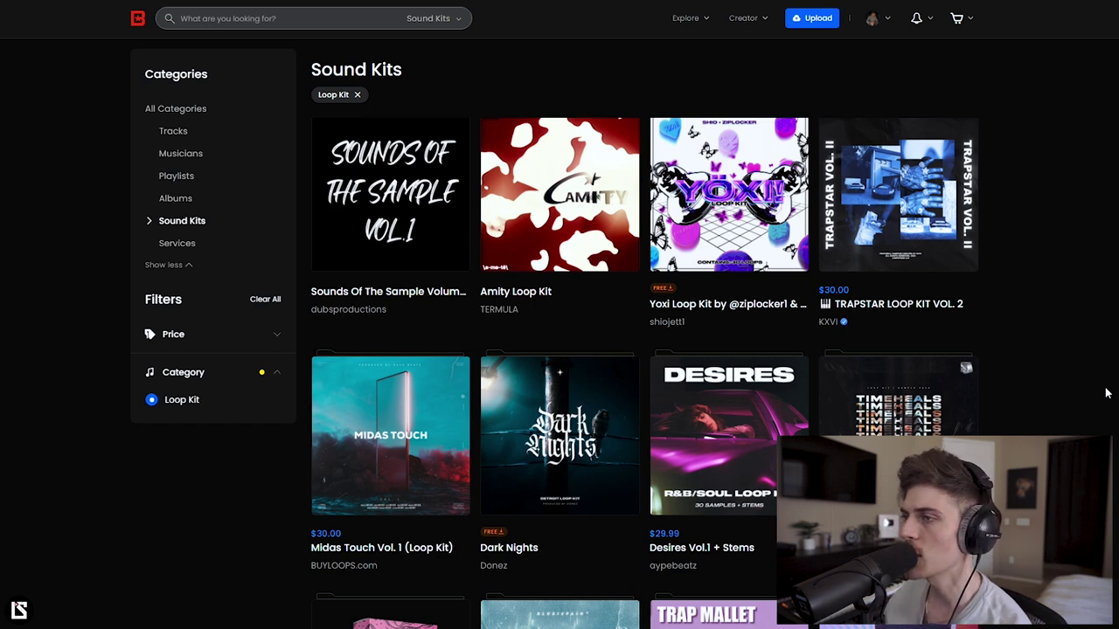
{"action": "scroll", "coordinate": [1103, 391], "scroll_direction": "down", "scroll_amount": 3}
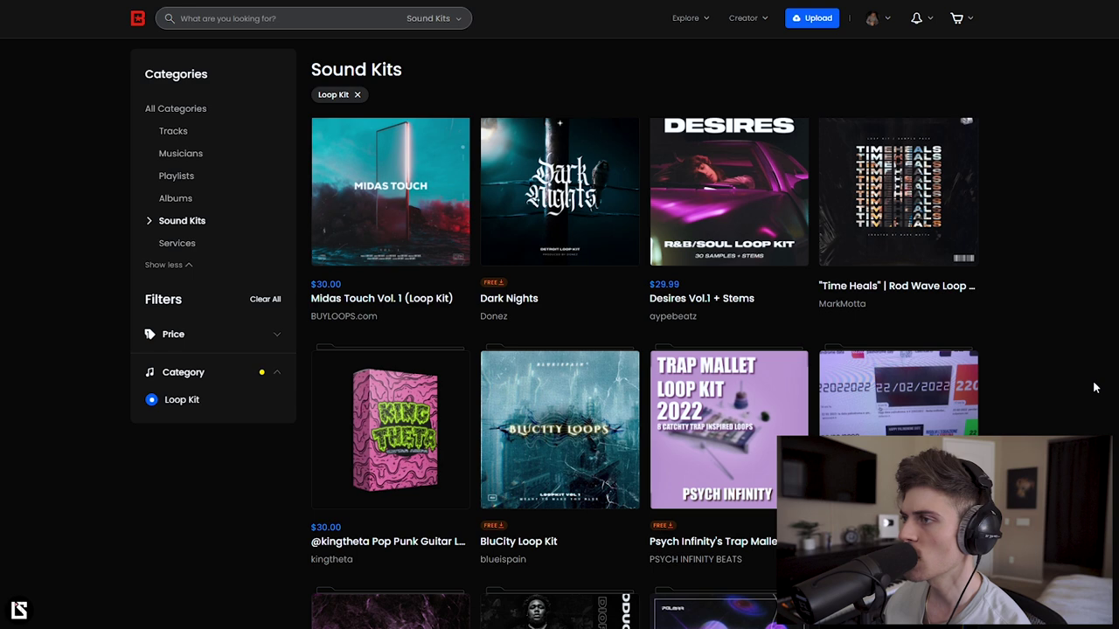
{"action": "scroll", "coordinate": [1094, 387], "scroll_direction": "down", "scroll_amount": 3}
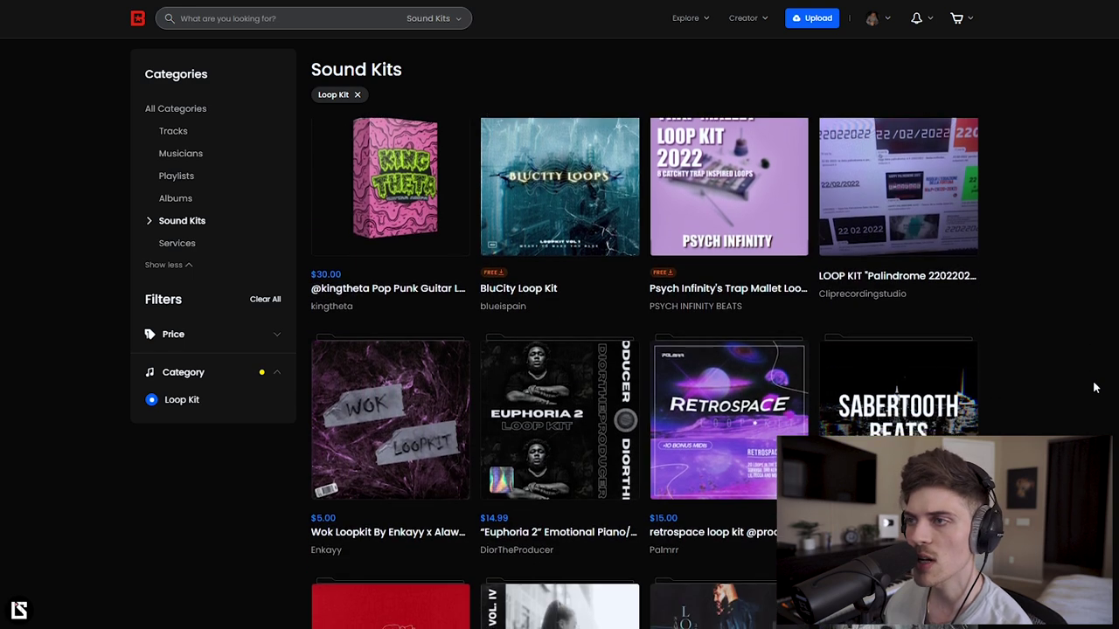
{"action": "scroll", "coordinate": [1095, 387], "scroll_direction": "down", "scroll_amount": 3}
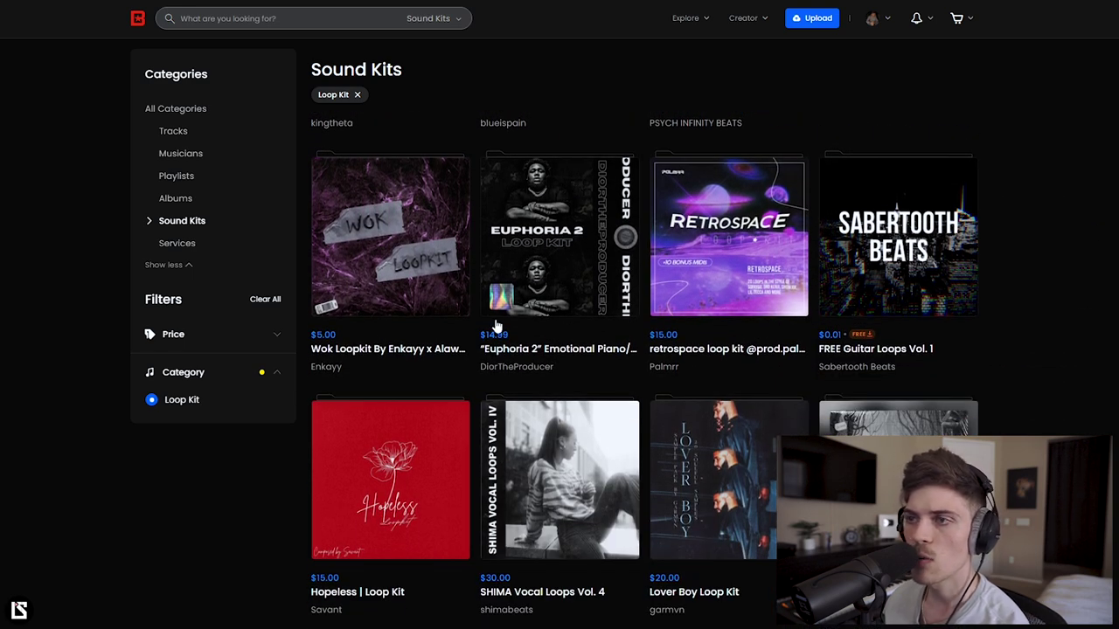
{"action": "scroll", "coordinate": [419, 332], "scroll_direction": "down", "scroll_amount": 2}
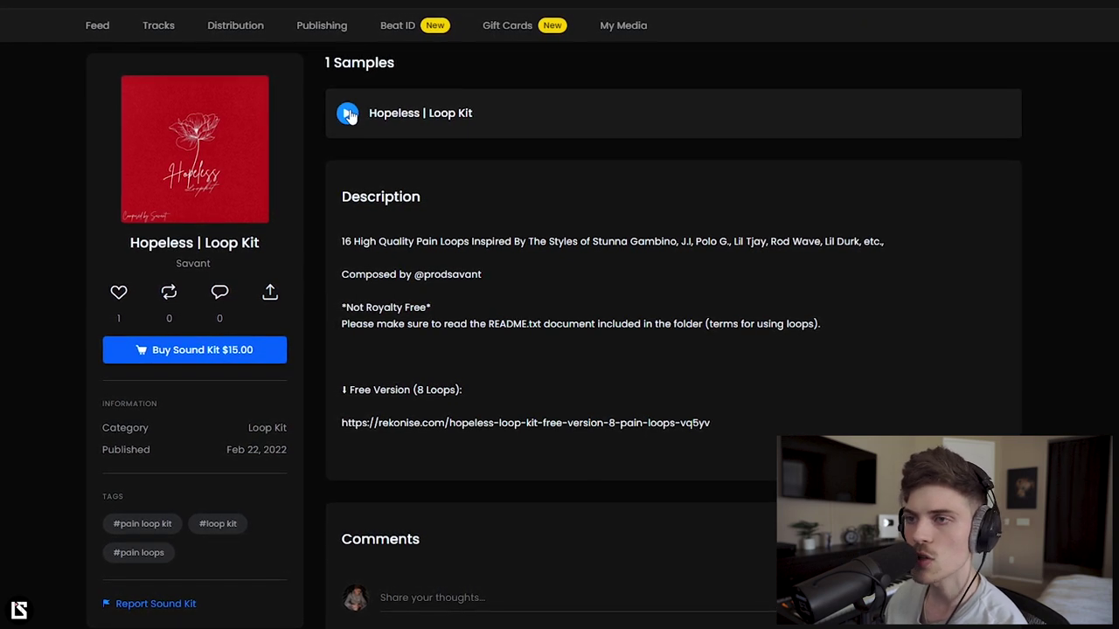
Open the Hopeless | Loop Kit page and play its preview sample
{"action": "left_click", "coordinate": [347, 114]}
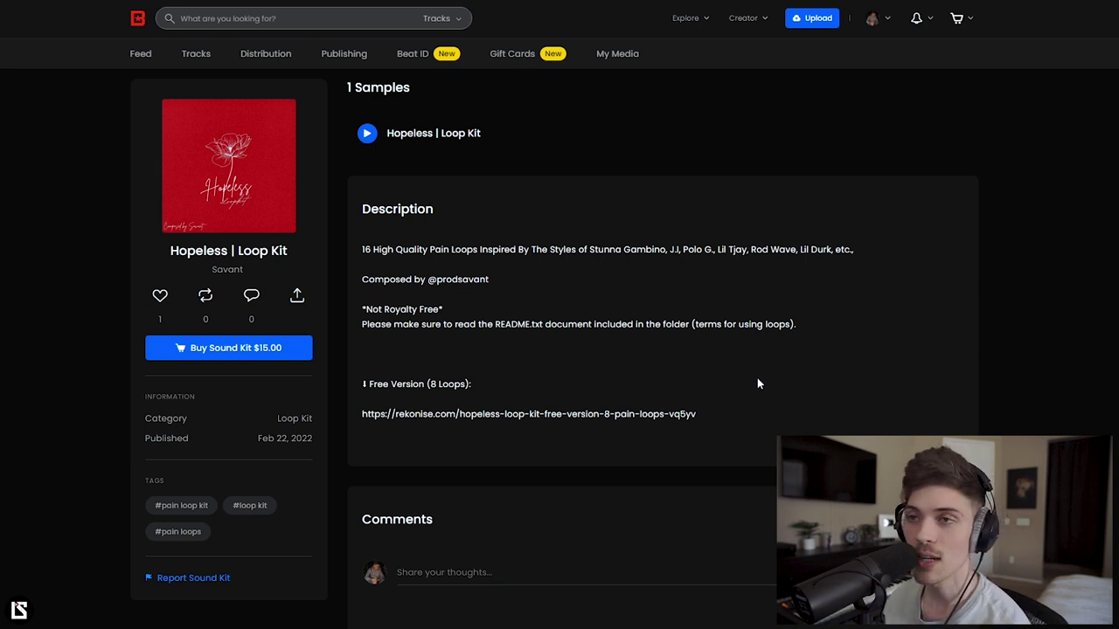
Add the Hopeless | Loop Kit to the cart, check out and pay $15.00
{"action": "left_click", "coordinate": [261, 350]}
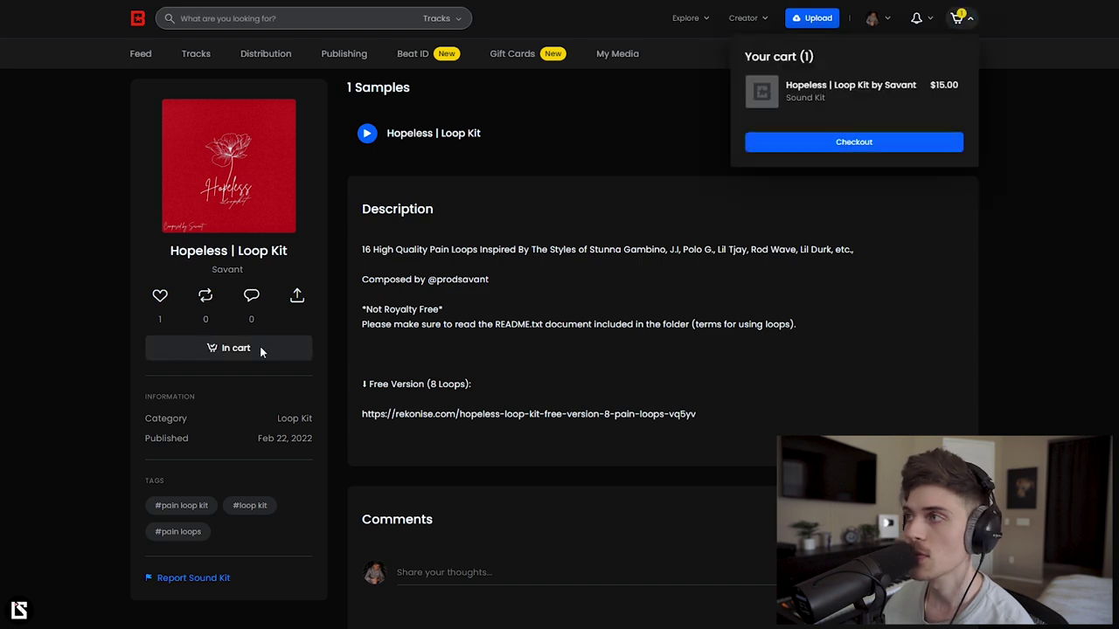
{"action": "left_click", "coordinate": [910, 152]}
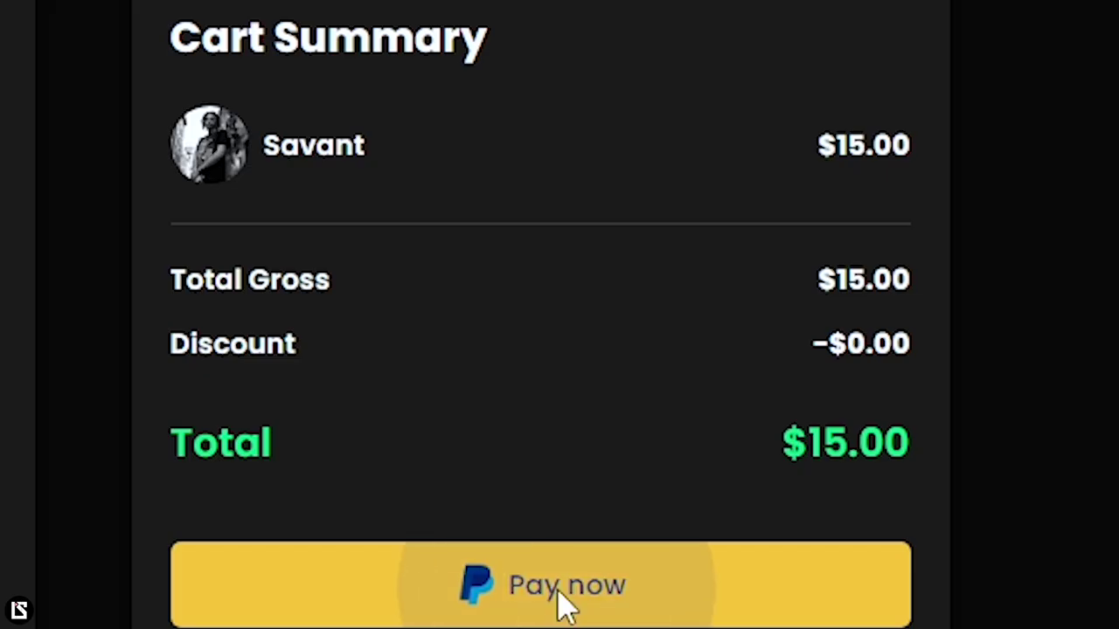
{"action": "left_click", "coordinate": [844, 362]}
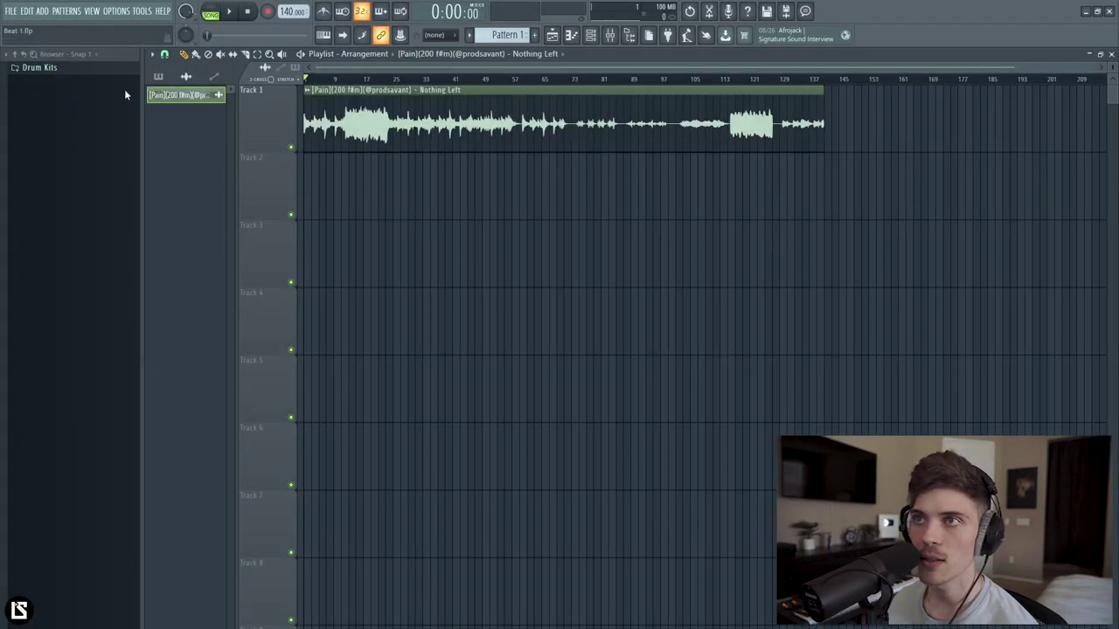
Set the tempo to 200 BPM and switch the Nothing Left clip to Stretch mode
{"action": "scroll", "coordinate": [354, 80], "scroll_direction": "up", "scroll_amount": 2}
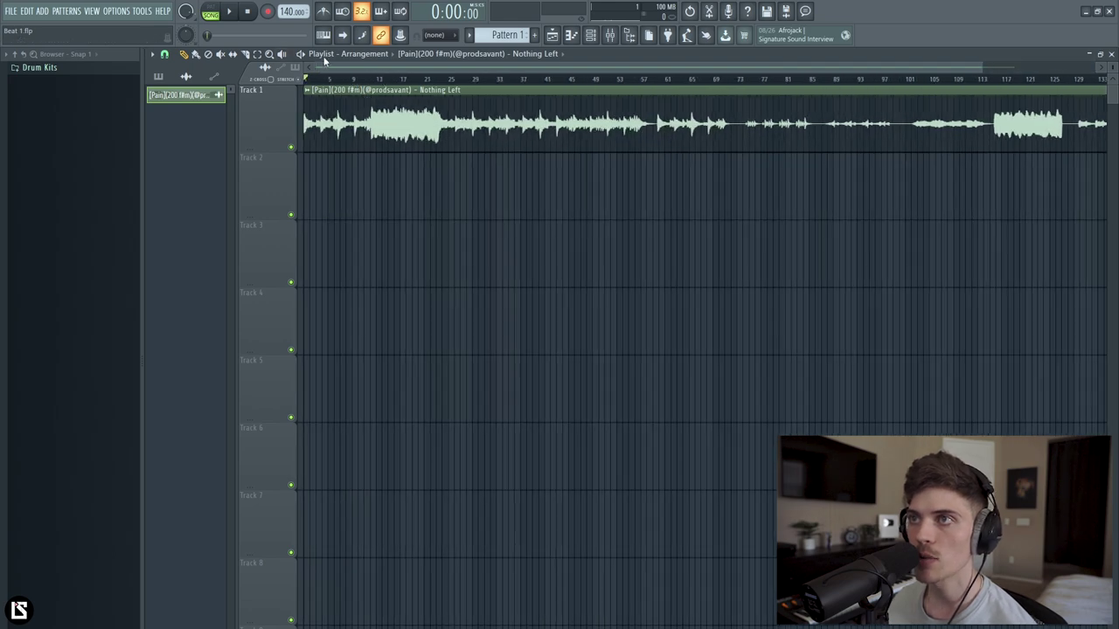
{"action": "type", "text": "200"}
{"action": "key", "text": "Return"}
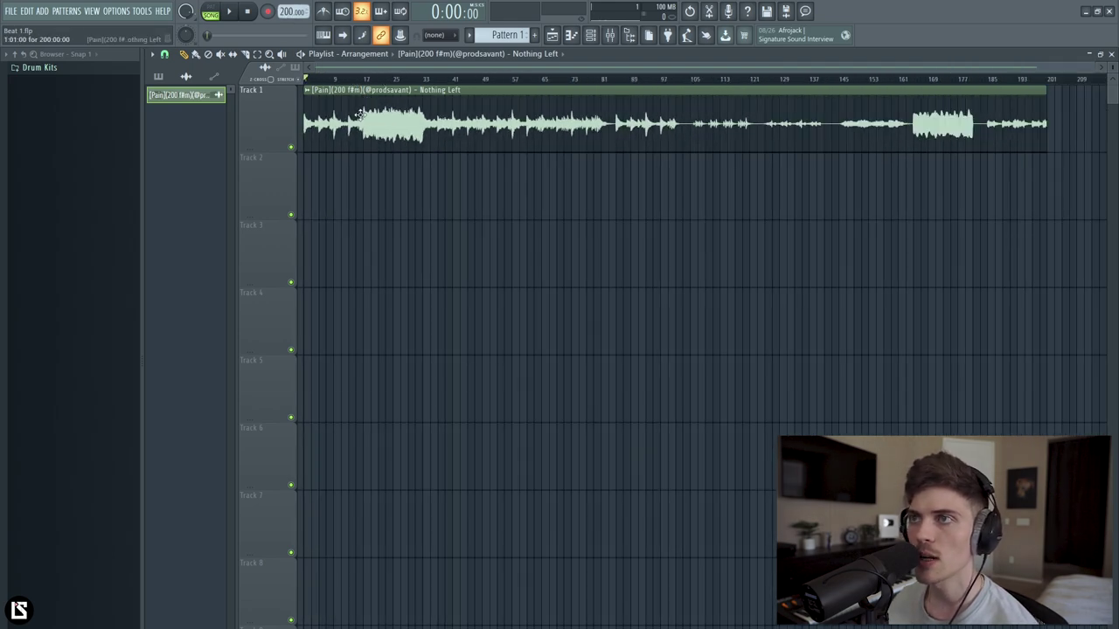
{"action": "double_click", "coordinate": [360, 114]}
{"action": "left_click", "coordinate": [458, 187]}
{"action": "left_click", "coordinate": [450, 218]}
{"action": "key", "text": "Escape"}
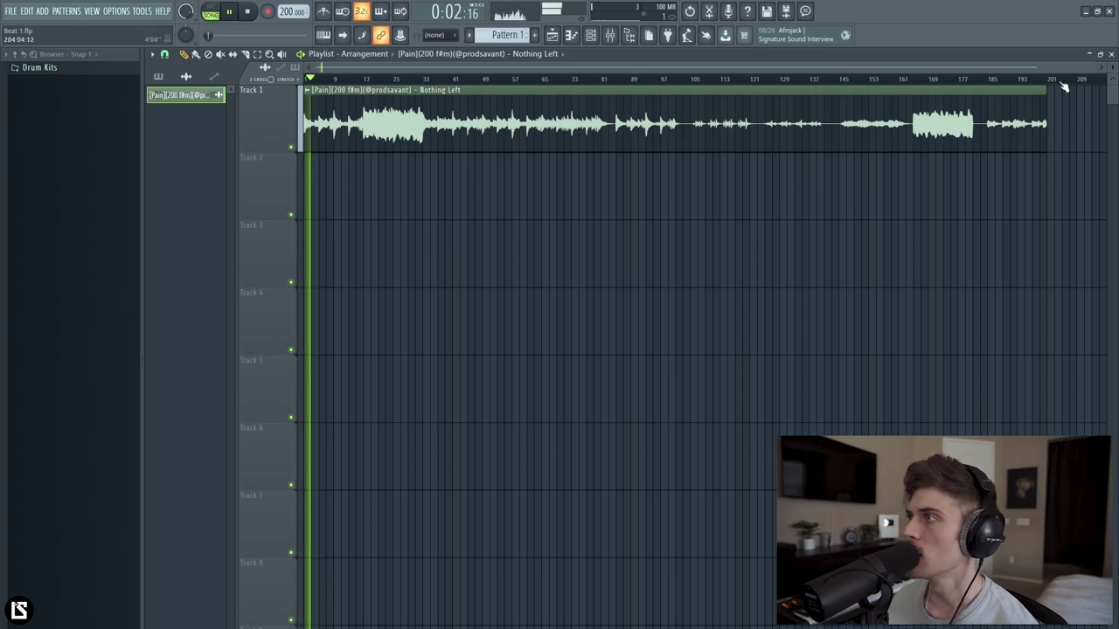
Time-stretch the loop clip to about half its length, ending exactly at bar 102
{"action": "scroll", "coordinate": [1064, 84], "scroll_direction": "up", "scroll_amount": 5}
{"action": "key", "text": "space"}
{"action": "scroll", "coordinate": [1064, 85], "scroll_direction": "down", "scroll_amount": 6}
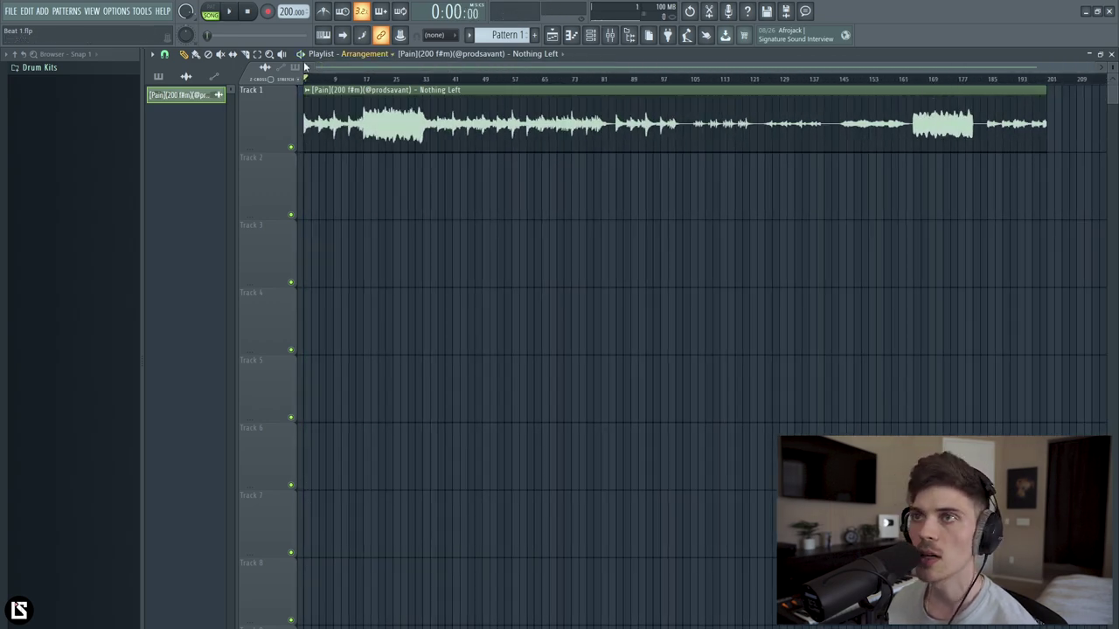
{"action": "left_click_drag", "start_coordinate": [1044, 104], "coordinate": [680, 152]}
{"action": "scroll", "coordinate": [699, 82], "scroll_direction": "up", "scroll_amount": 3}
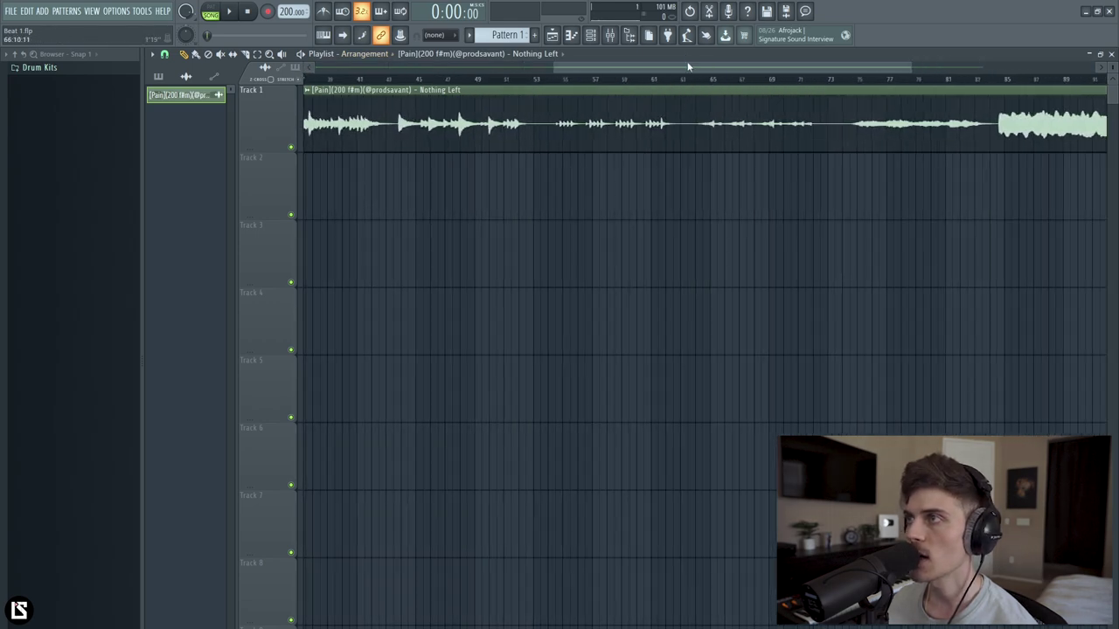
{"action": "scroll", "coordinate": [912, 80], "scroll_direction": "right", "scroll_amount": 3}
{"action": "scroll", "coordinate": [917, 77], "scroll_direction": "up", "scroll_amount": 4}
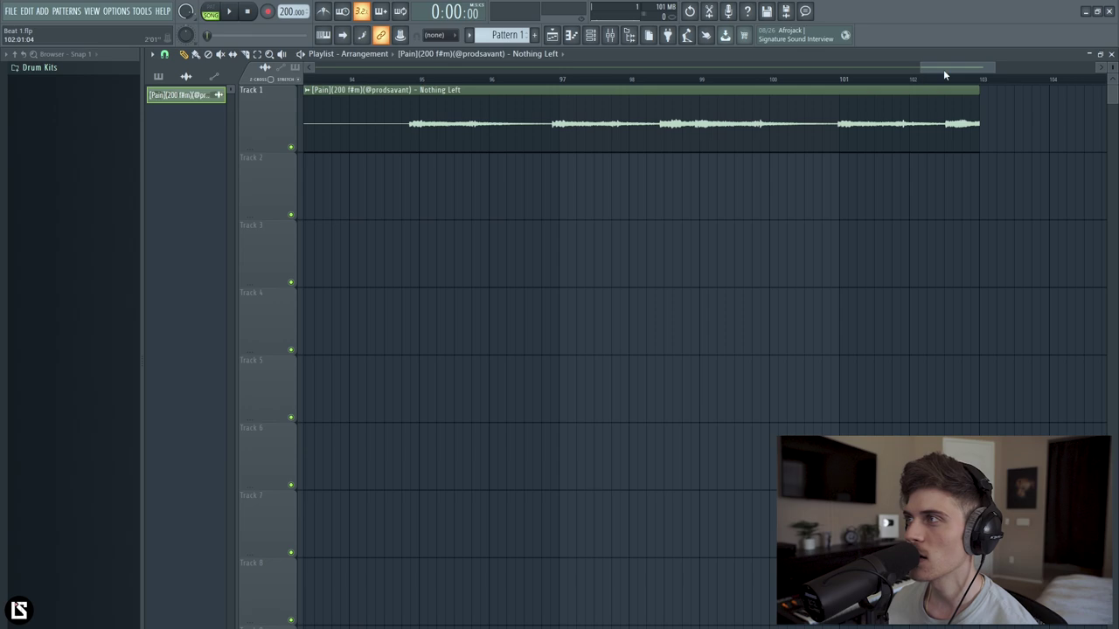
{"action": "scroll", "coordinate": [944, 73], "scroll_direction": "right", "scroll_amount": 3}
{"action": "left_click_drag", "start_coordinate": [818, 116], "coordinate": [750, 117]}
Lower the project tempo to 100 BPM and play the loop from bar 1
{"action": "scroll", "coordinate": [749, 117], "scroll_direction": "down", "scroll_amount": 6}
{"action": "left_click_drag", "start_coordinate": [292, 11], "coordinate": [292, 62]}
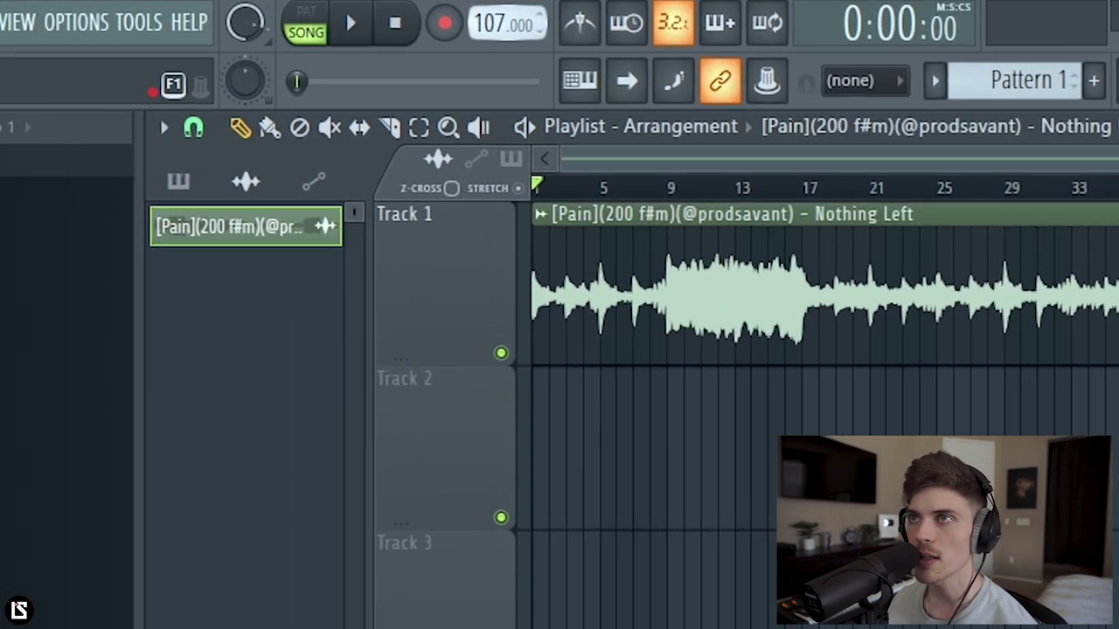
{"action": "left_click_drag", "start_coordinate": [507, 24], "coordinate": [507, 35]}
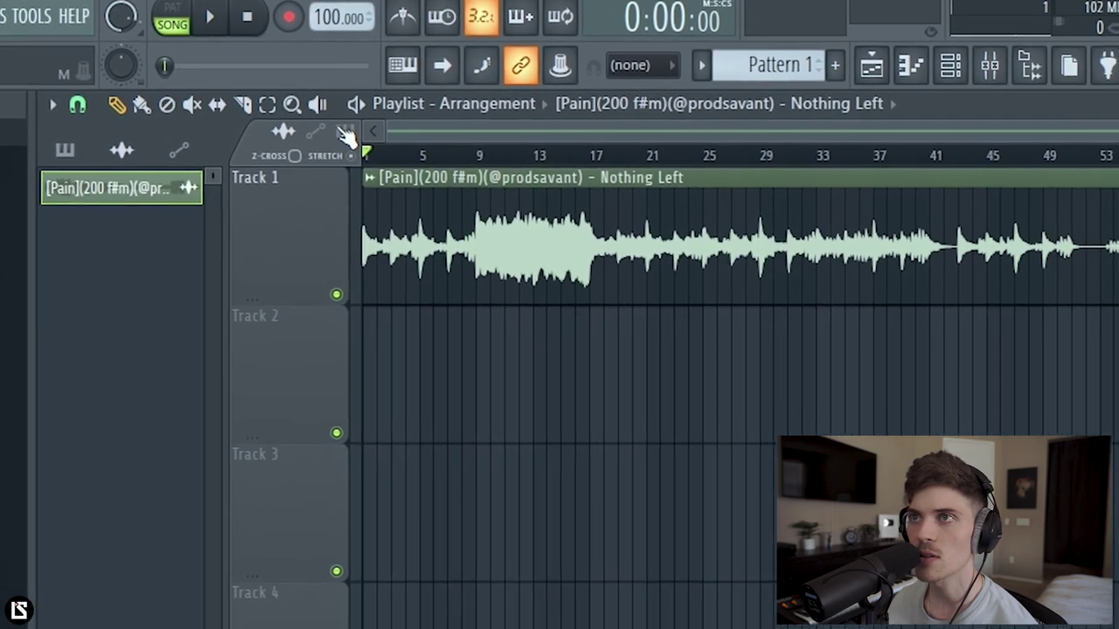
{"action": "scroll", "coordinate": [363, 149], "scroll_direction": "up", "scroll_amount": 5}
{"action": "key", "text": "space"}
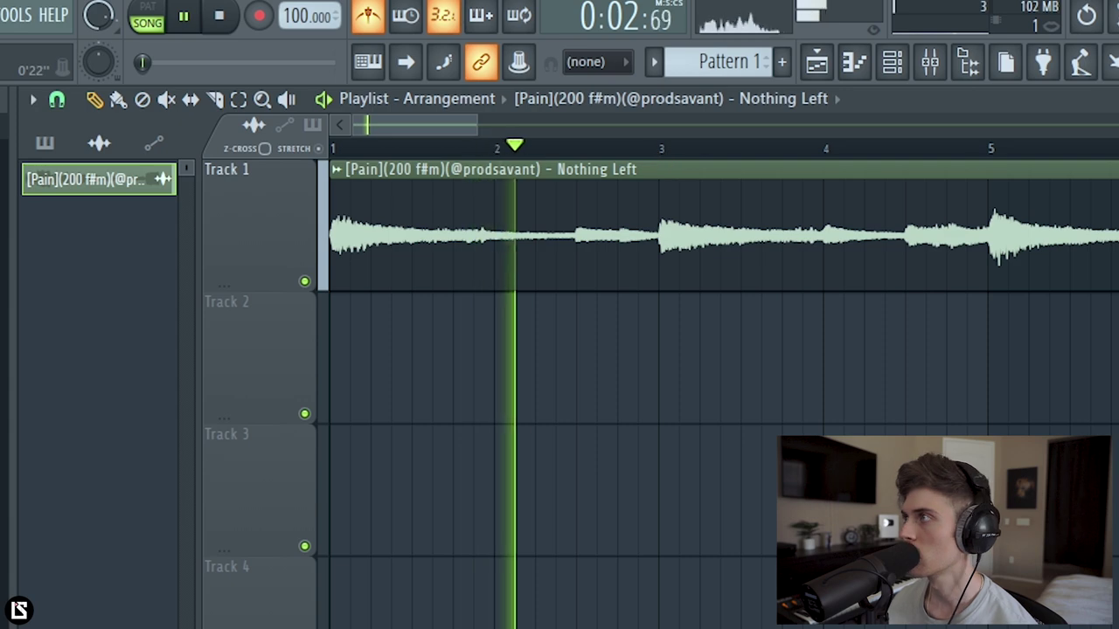
{"action": "scroll", "coordinate": [662, 157], "scroll_direction": "up", "scroll_amount": 1}
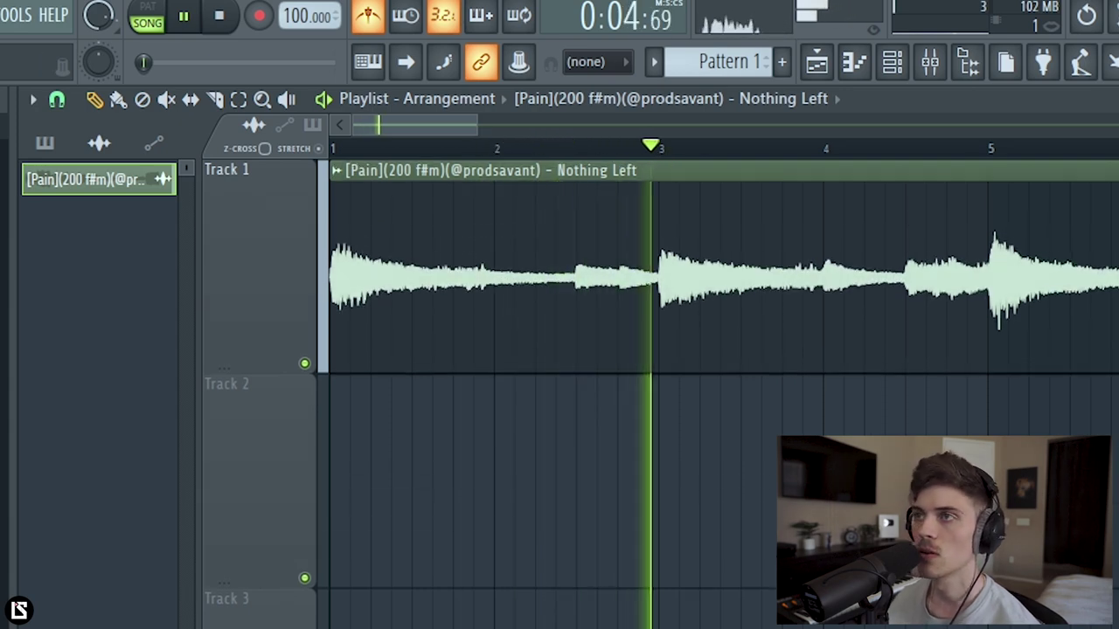
Revisit the clip's time-stretch modes, bring the tempo to 110 BPM and audition the loop
{"action": "key", "text": "space"}
{"action": "double_click", "coordinate": [550, 287]}
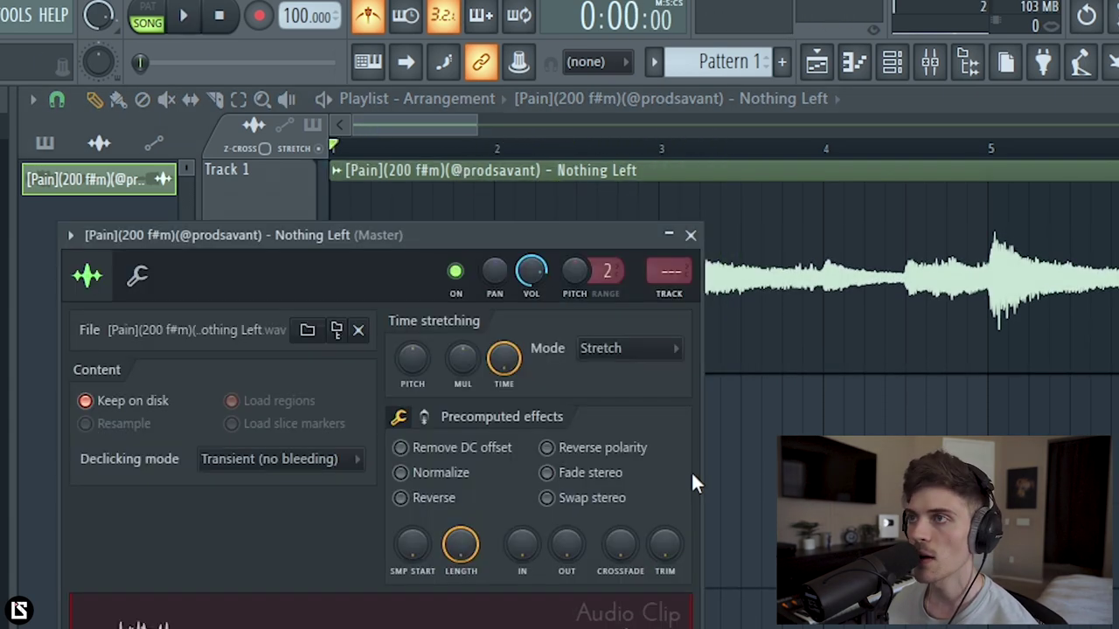
{"action": "left_click", "coordinate": [642, 348]}
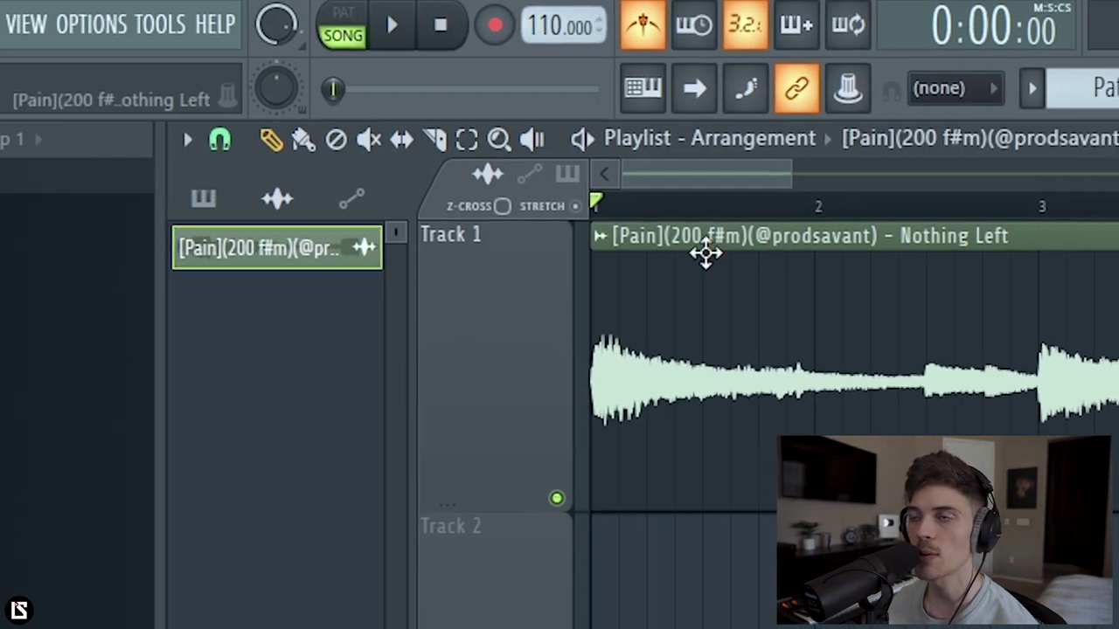
{"action": "key", "text": "space"}
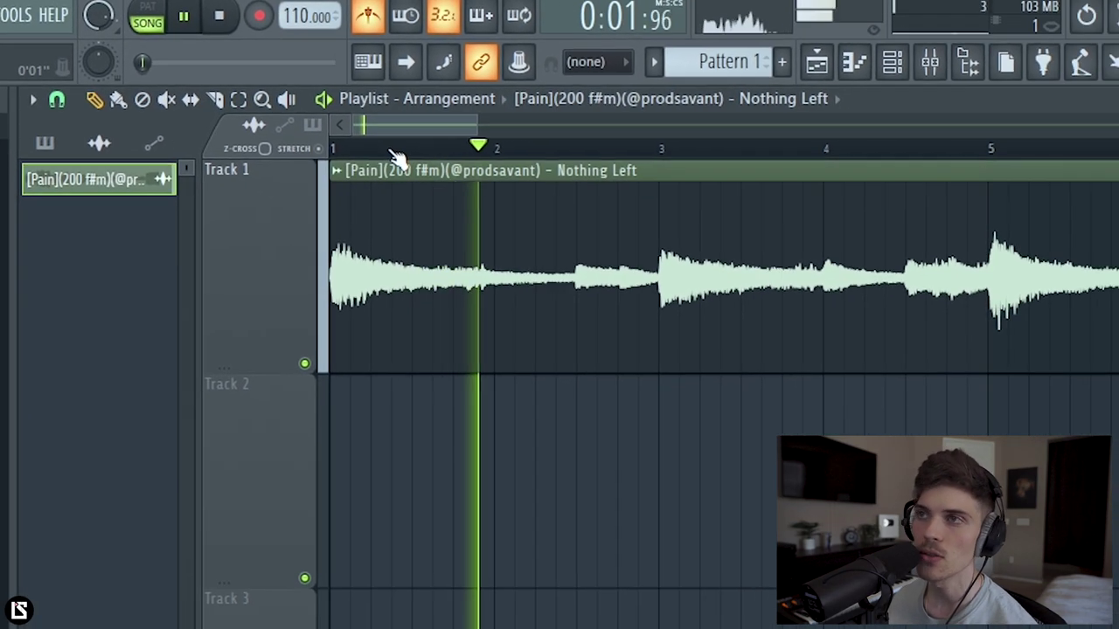
{"action": "scroll", "coordinate": [507, 174], "scroll_direction": "down", "scroll_amount": 4}
{"action": "scroll", "coordinate": [396, 157], "scroll_direction": "down", "scroll_amount": 3}
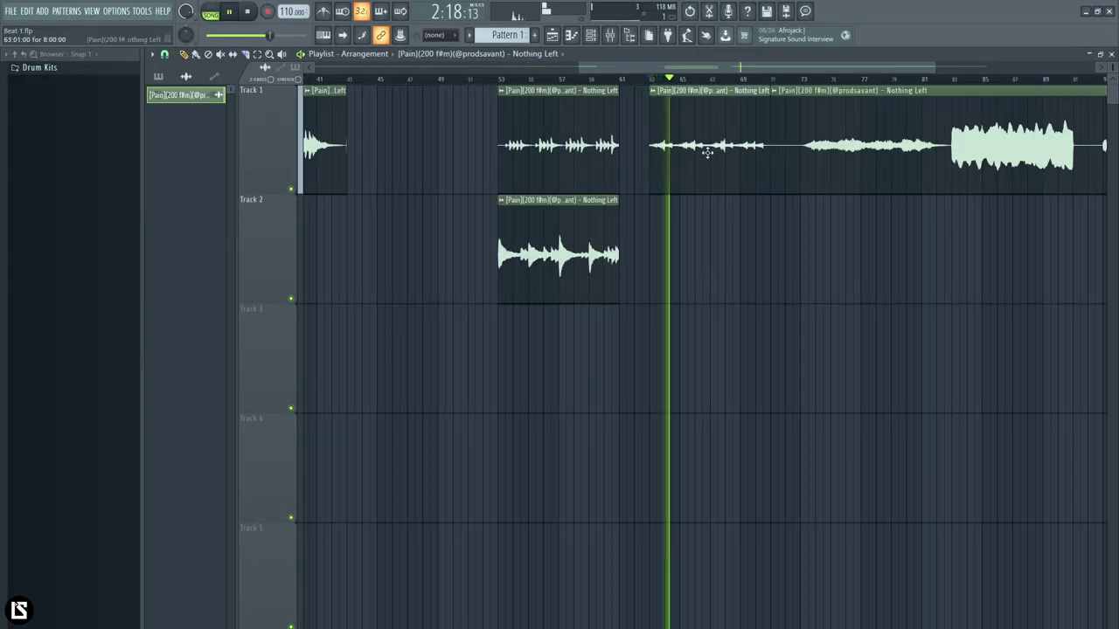
{"action": "key", "text": "space"}
{"action": "key", "text": "space"}
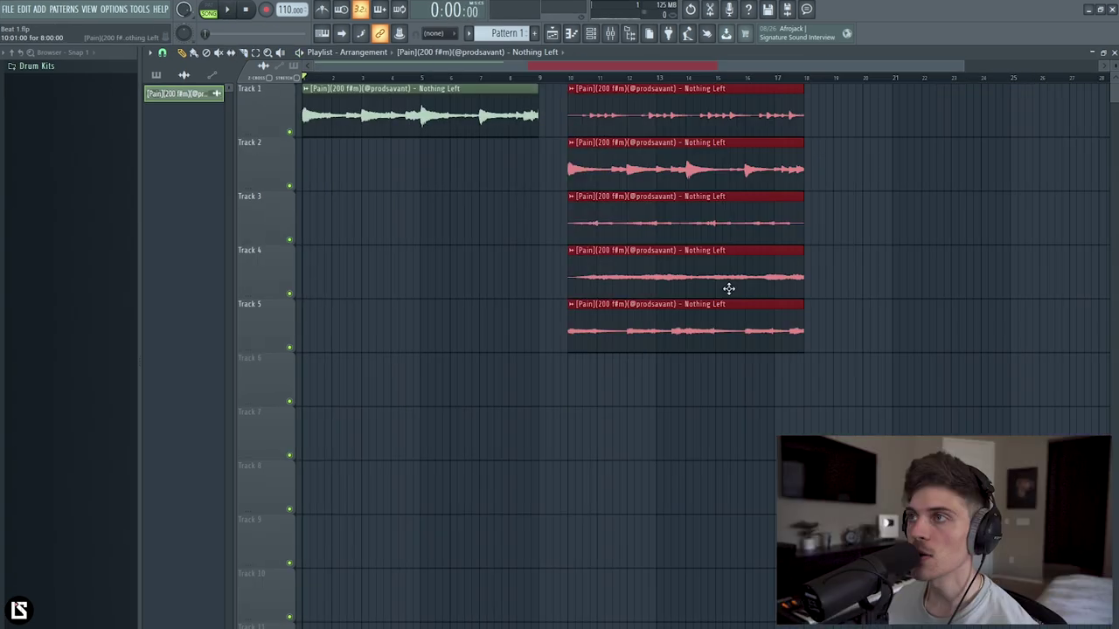
Move the five stacked clips to bar 9 and set a clip's declicking to Generic (bleeding)
{"action": "left_click_drag", "start_coordinate": [729, 288], "coordinate": [667, 257]}
{"action": "left_click", "coordinate": [824, 175]}
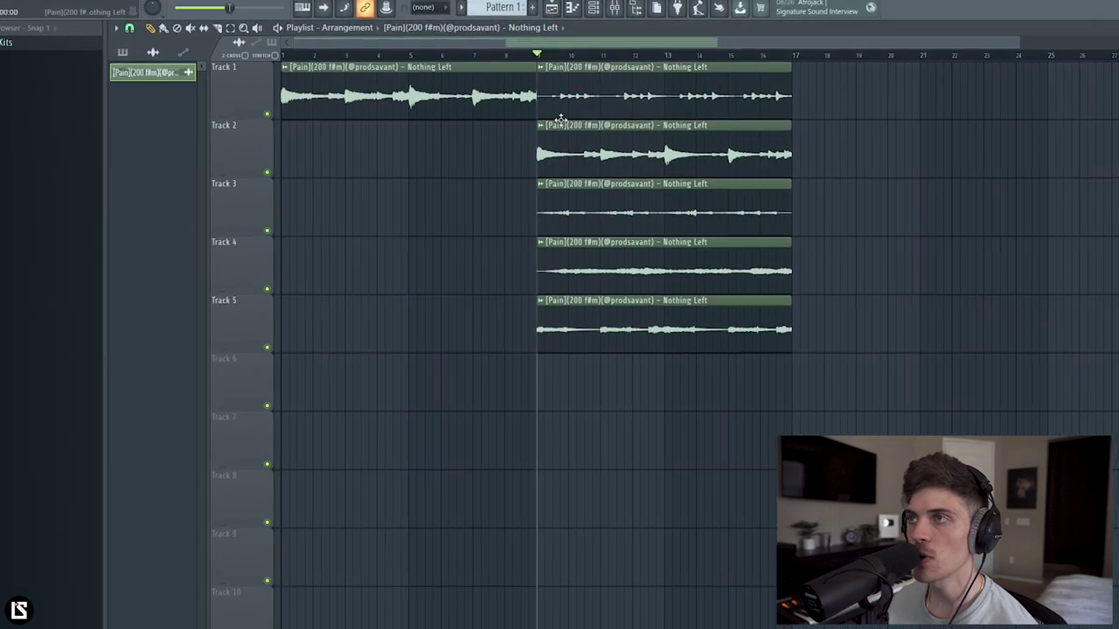
{"action": "double_click", "coordinate": [514, 98]}
{"action": "left_click", "coordinate": [236, 224]}
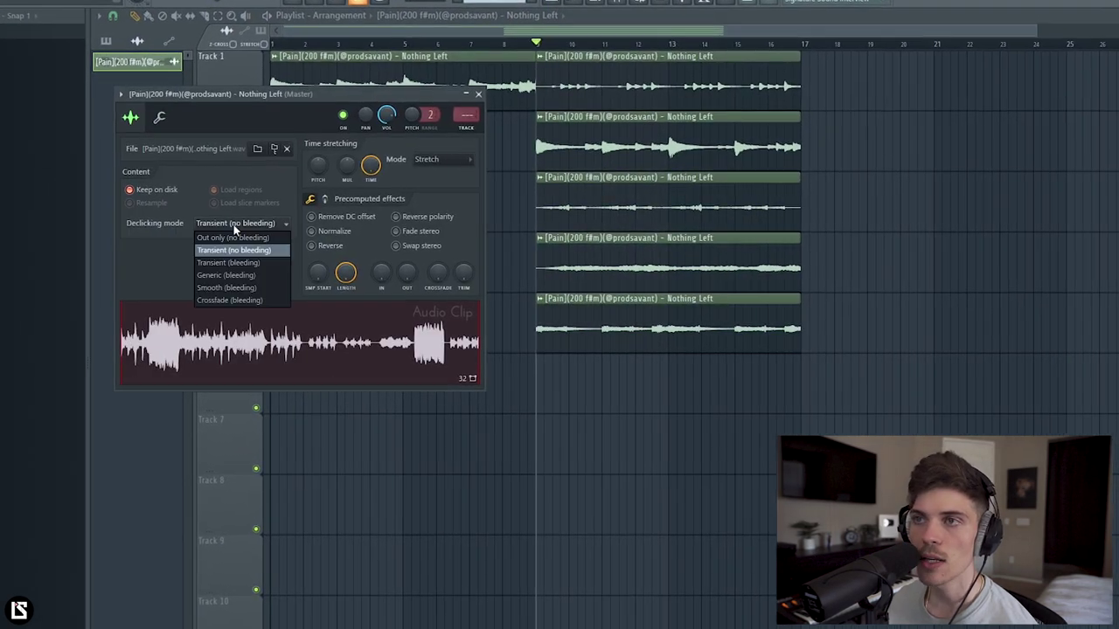
{"action": "left_click", "coordinate": [226, 276]}
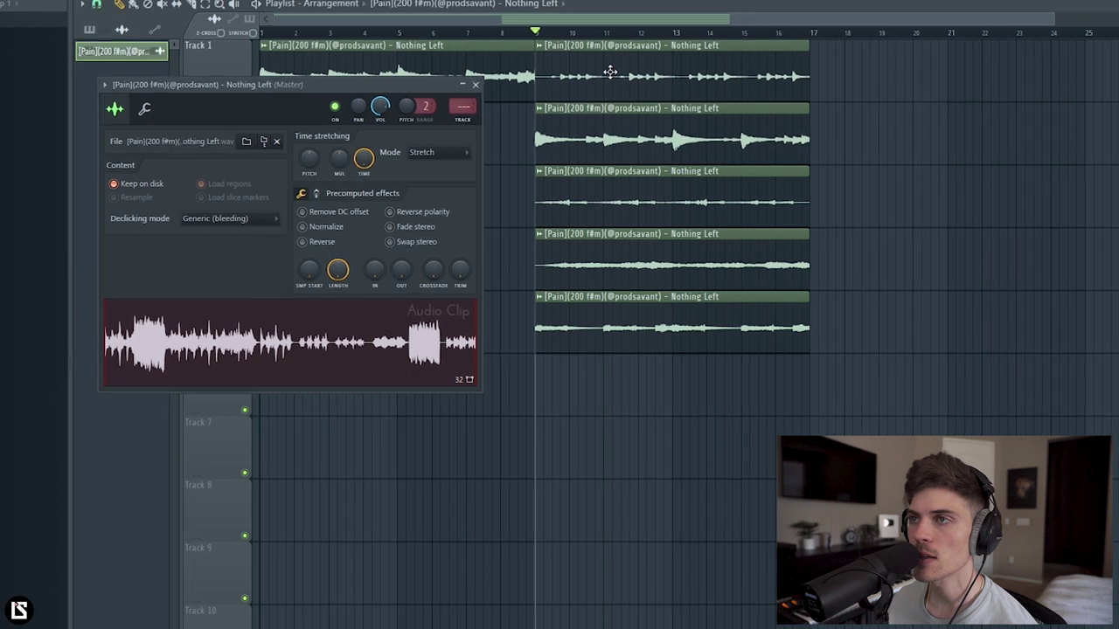
{"action": "key", "text": "Escape"}
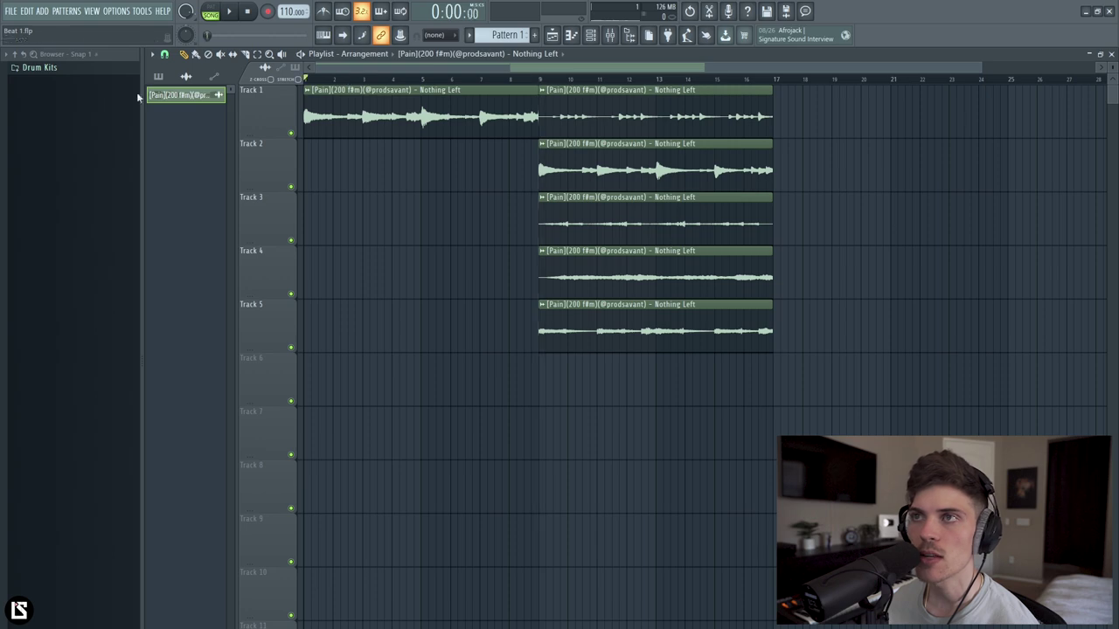
Lower the audio clip's pitch slightly and rename its channel Melody
{"action": "double_click", "coordinate": [348, 126]}
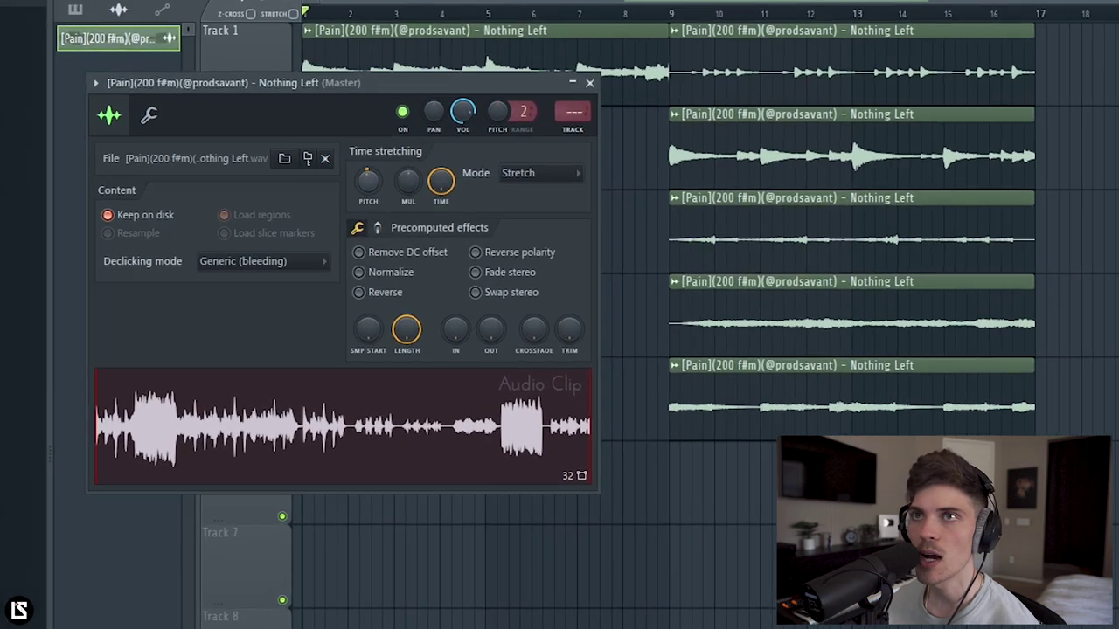
{"action": "left_click_drag", "start_coordinate": [353, 195], "coordinate": [353, 203]}
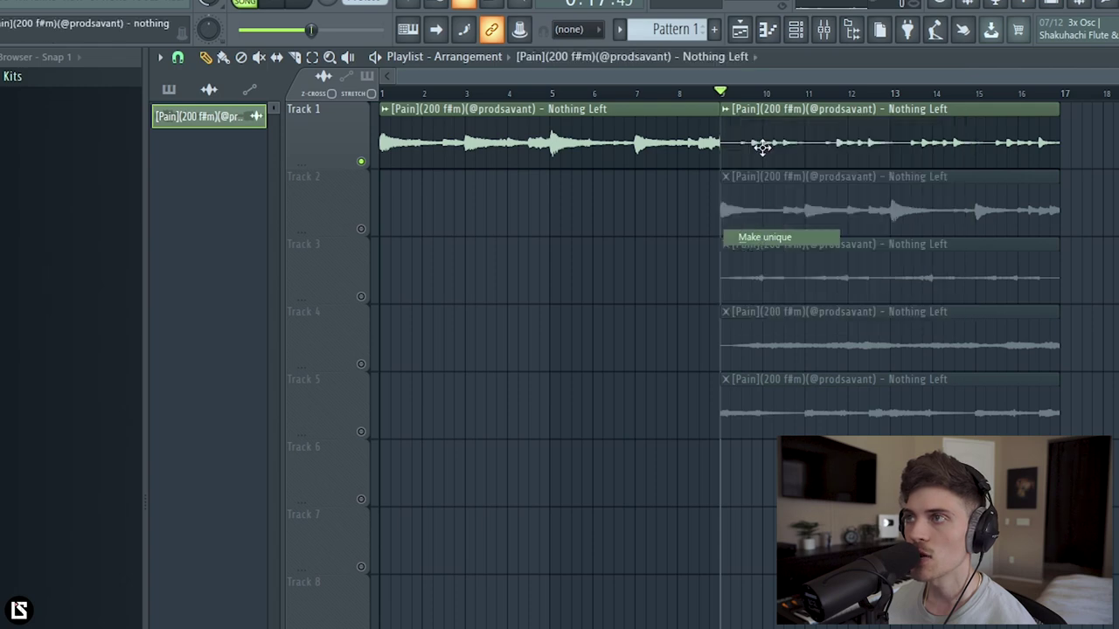
{"action": "key", "text": "F2"}
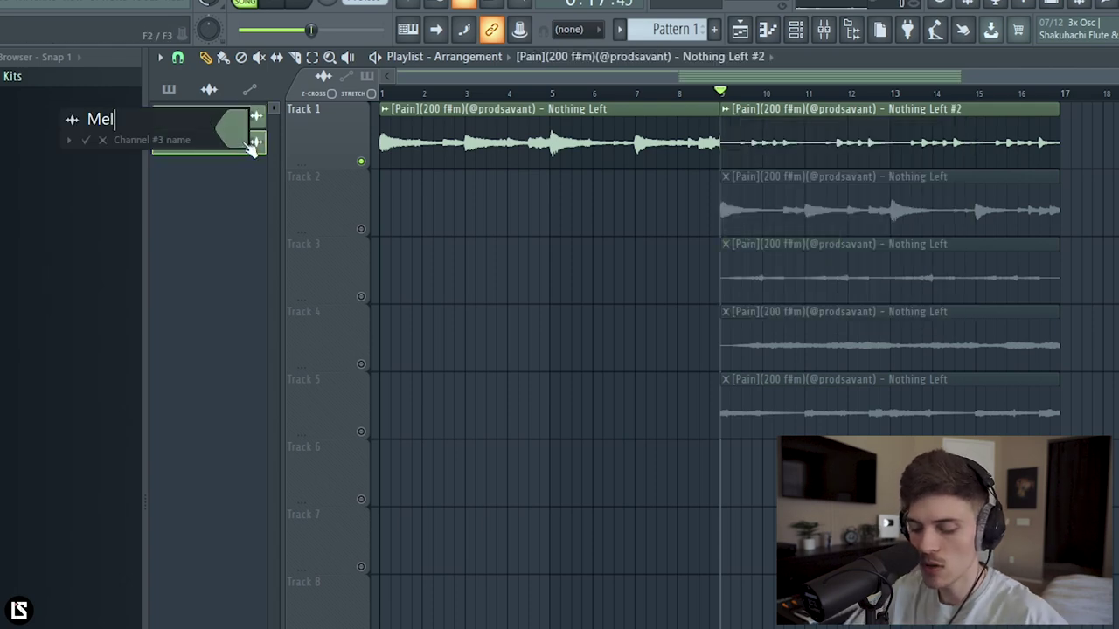
{"action": "key", "text": "Return"}
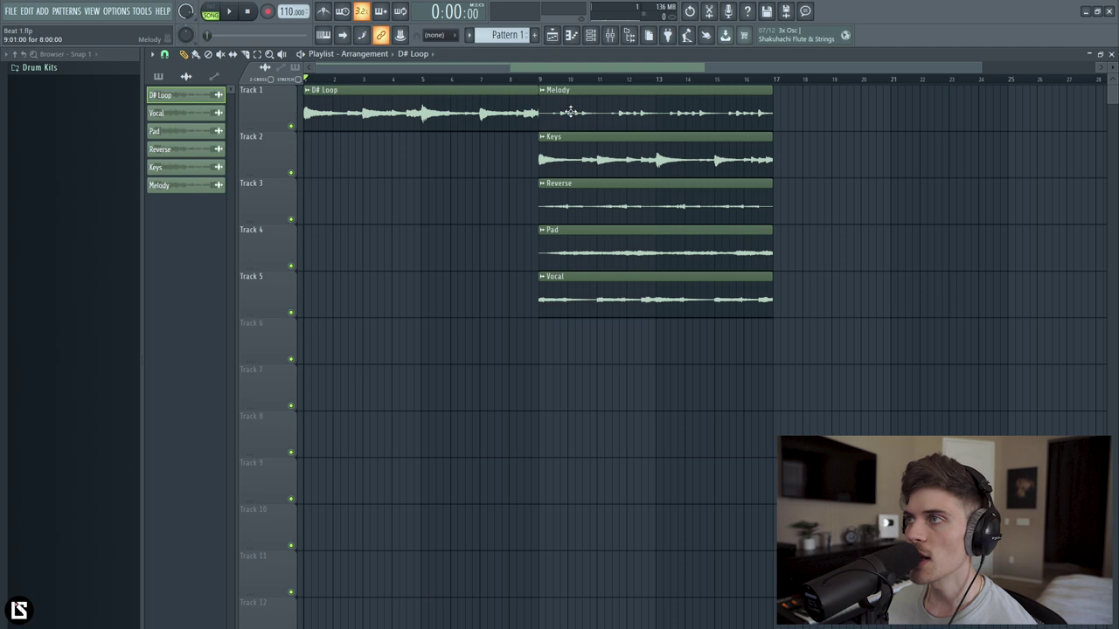
Move the stem clips to bar 17 and place a second D# Loop clip at bar 9
{"action": "left_click_drag", "start_coordinate": [638, 263], "coordinate": [855, 268]}
{"action": "left_click", "coordinate": [482, 118]}
{"action": "left_click", "coordinate": [543, 117]}
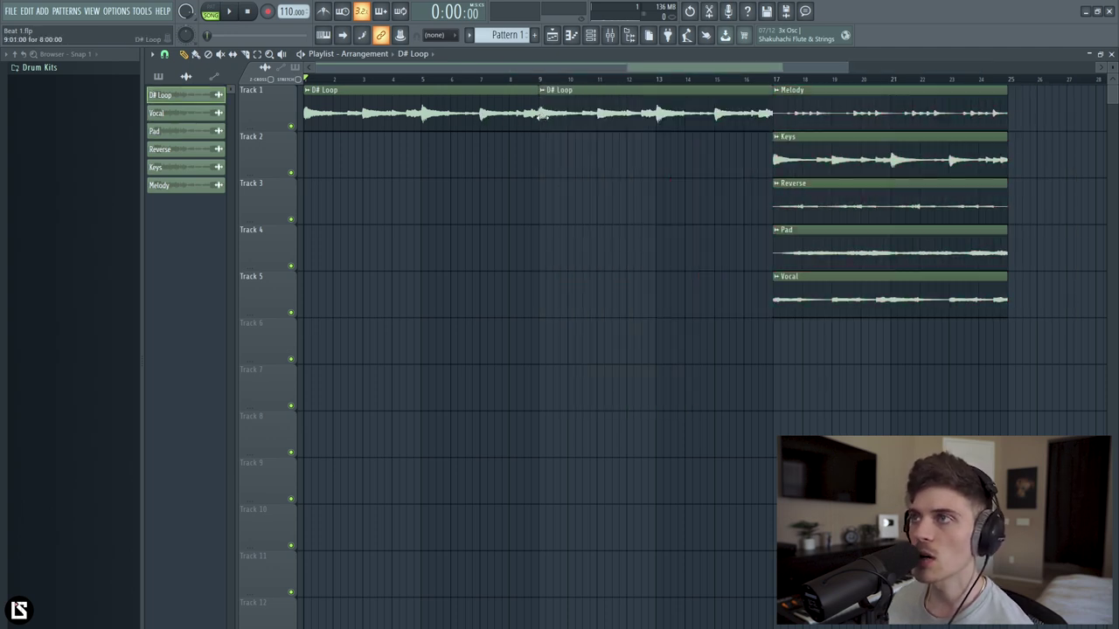
{"action": "left_click_drag", "start_coordinate": [308, 81], "coordinate": [730, 122]}
{"action": "left_click", "coordinate": [857, 419]}
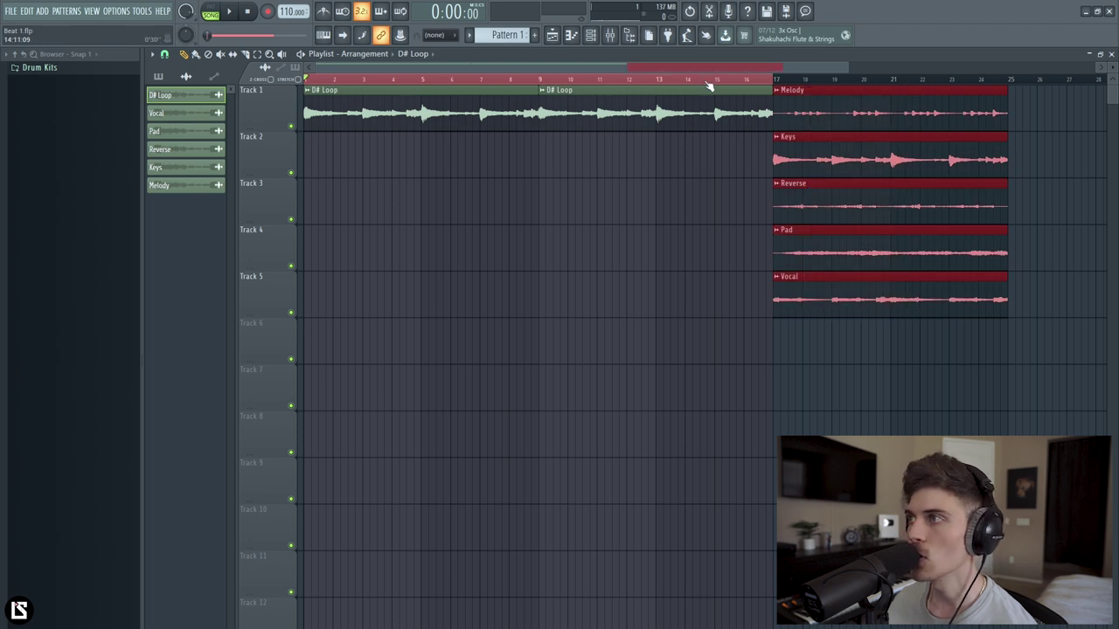
{"action": "scroll", "coordinate": [710, 88], "scroll_direction": "down", "scroll_amount": 2, "text": "ctrl"}
{"action": "left_click", "coordinate": [953, 142]}
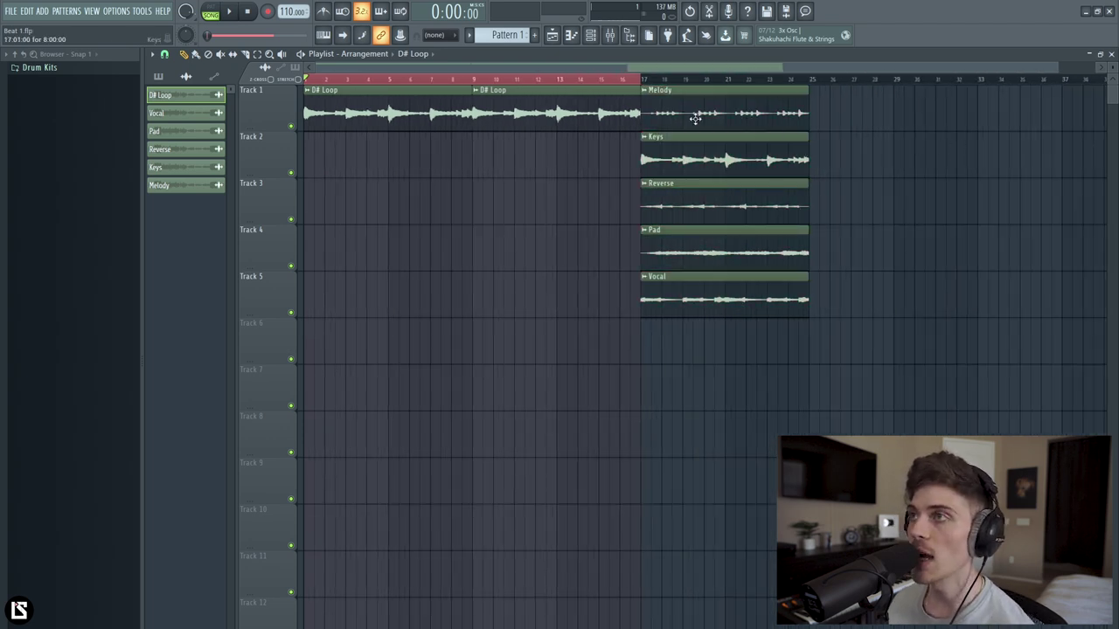
{"action": "left_click", "coordinate": [164, 77]}
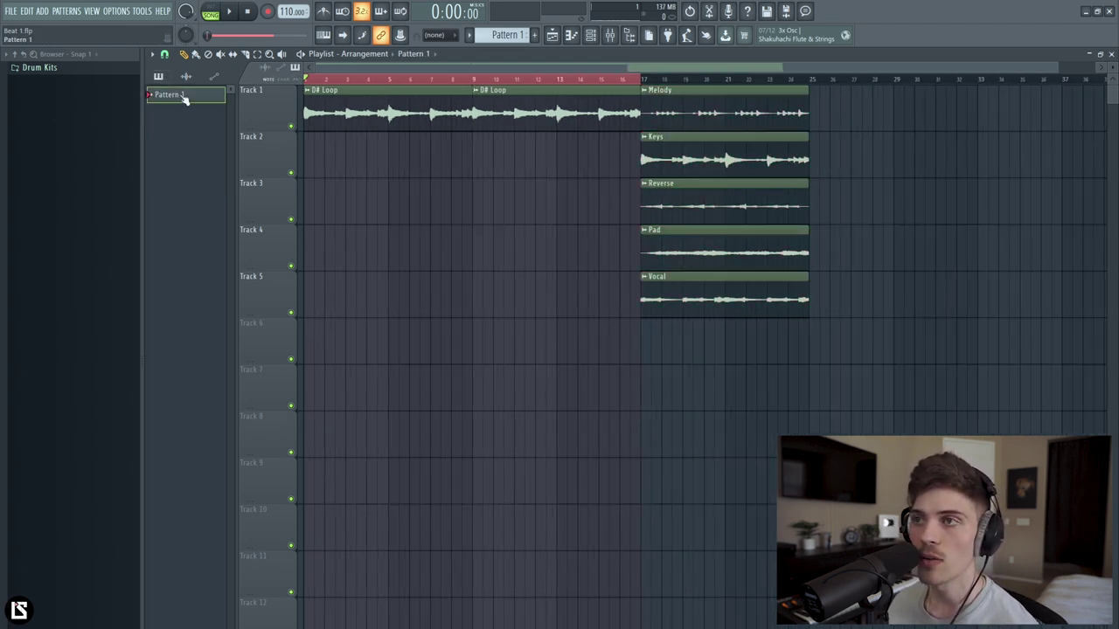
Extend Pattern 1 on Track 7 to bar 17 and add LS - R Snare 27 as a channel
{"action": "left_click_drag", "start_coordinate": [323, 380], "coordinate": [637, 382]}
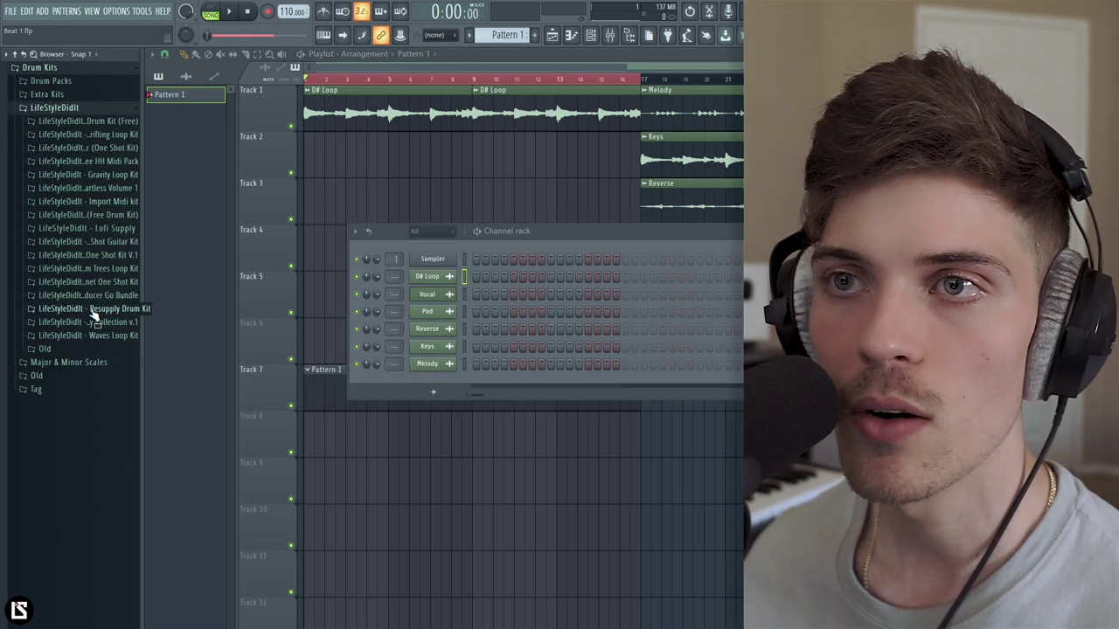
{"action": "left_click", "coordinate": [92, 309]}
{"action": "left_click", "coordinate": [77, 483]}
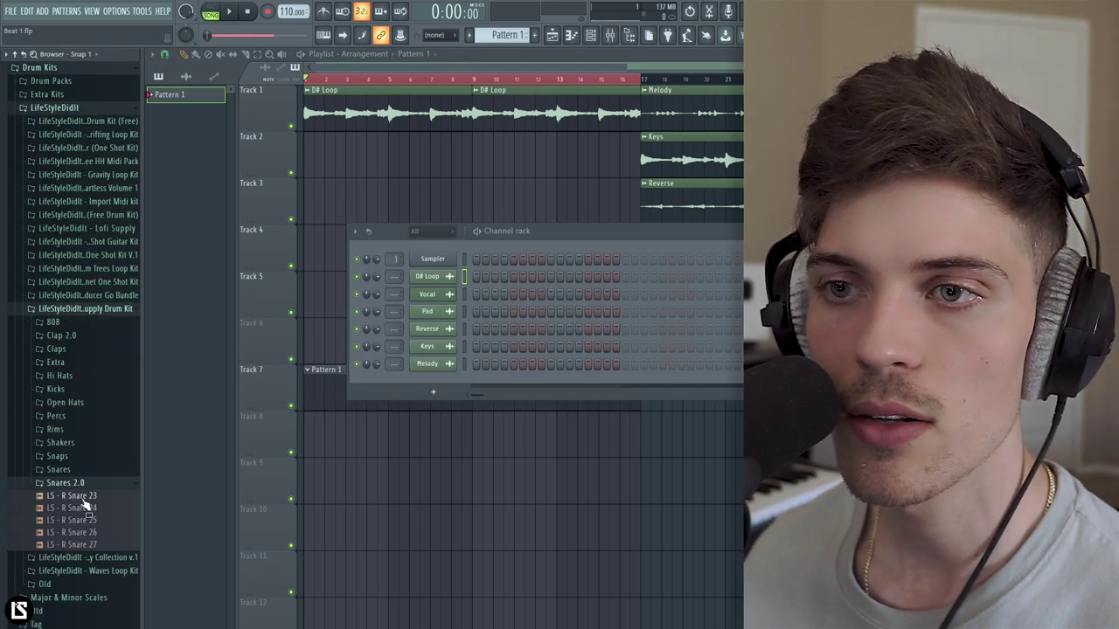
{"action": "left_click_drag", "start_coordinate": [437, 382], "coordinate": [437, 383]}
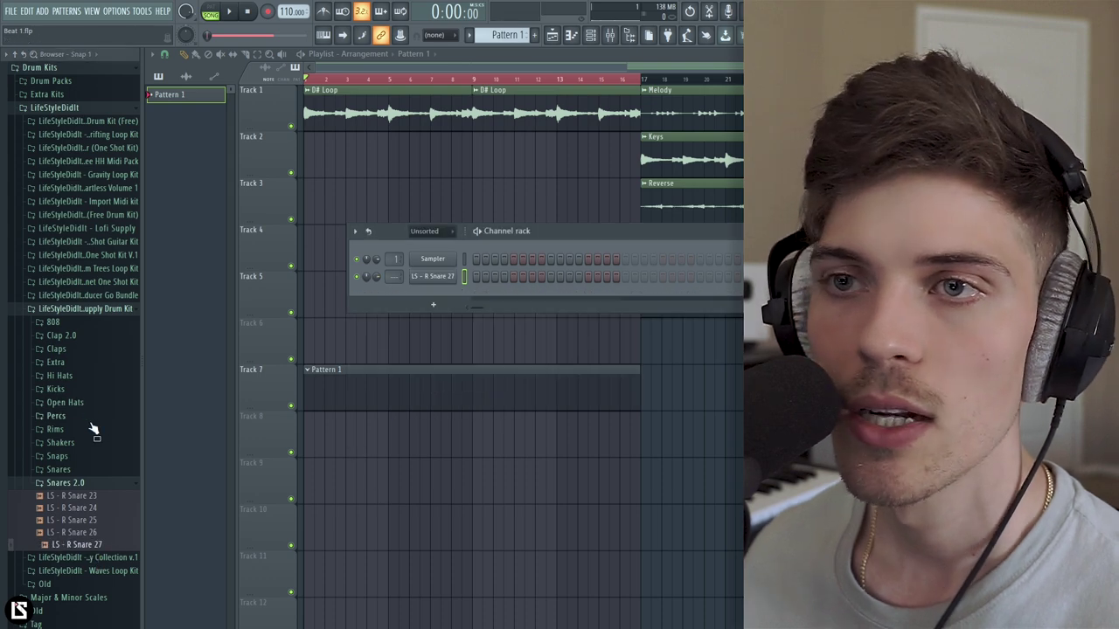
Add LS - R HiHat 11 and LS - R Open Hat 7 from the Resupply kit as channels
{"action": "left_click", "coordinate": [59, 376]}
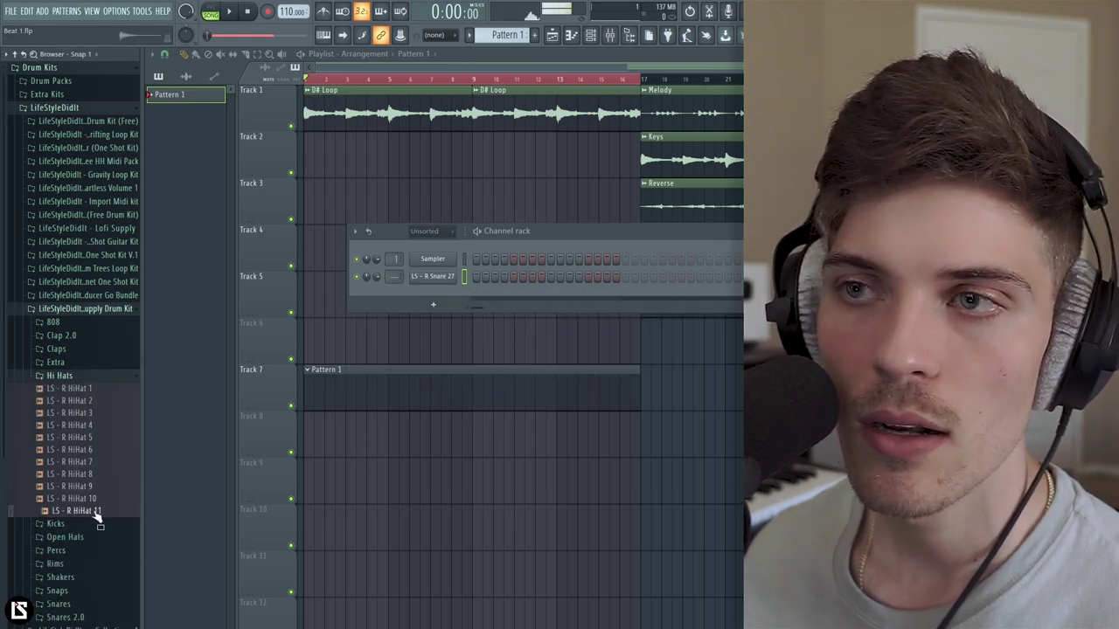
{"action": "left_click_drag", "start_coordinate": [439, 291], "coordinate": [437, 291]}
{"action": "left_click", "coordinate": [87, 375]}
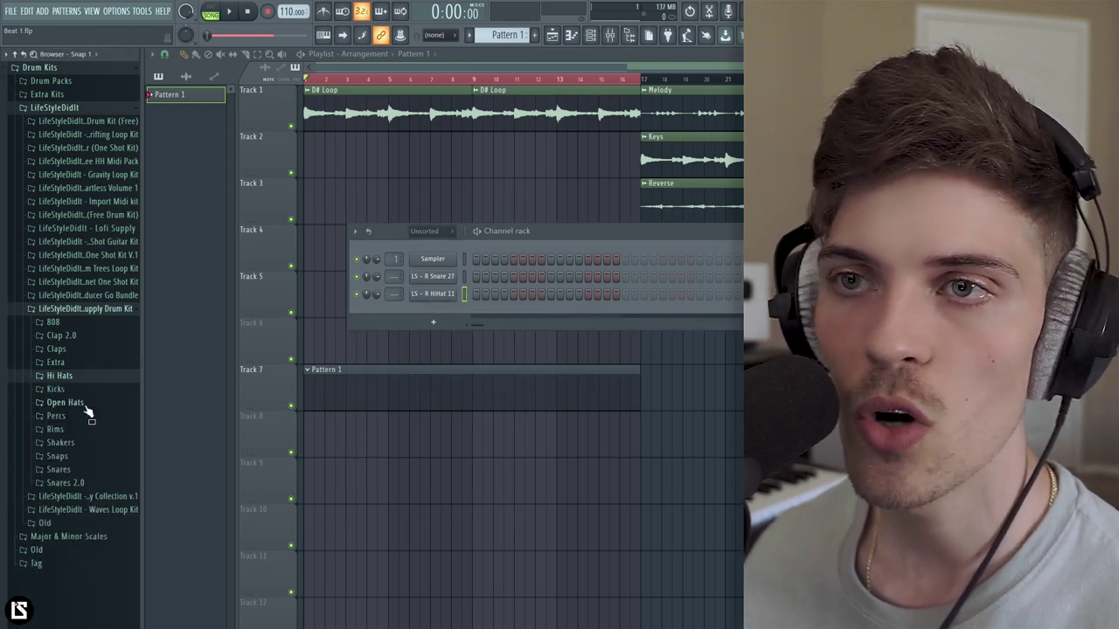
{"action": "left_click", "coordinate": [87, 404]}
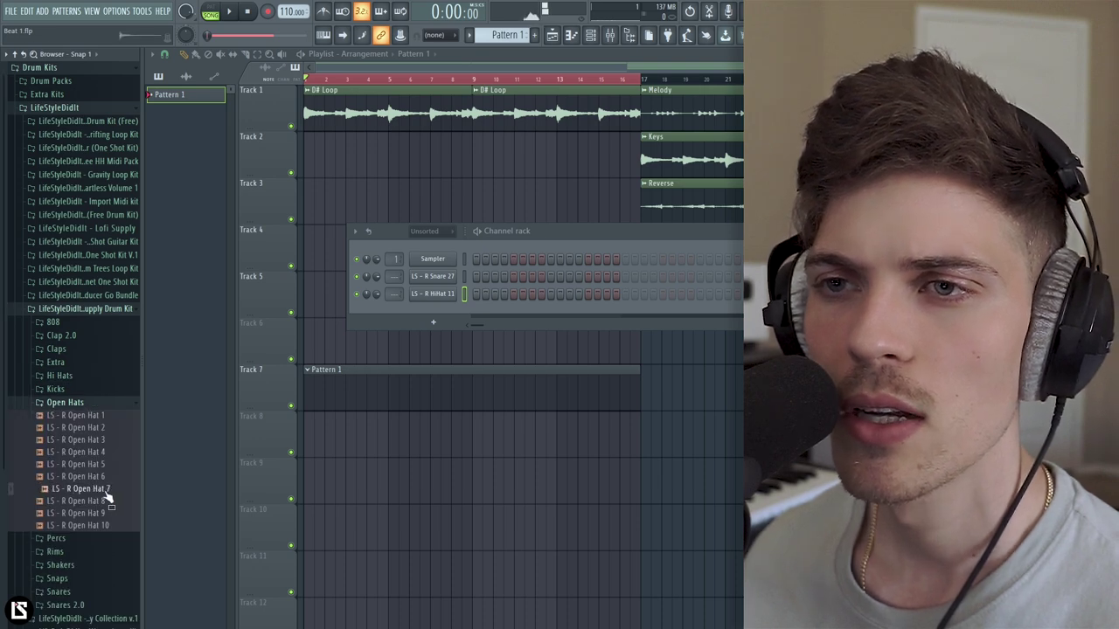
{"action": "left_click_drag", "start_coordinate": [424, 309], "coordinate": [425, 310]}
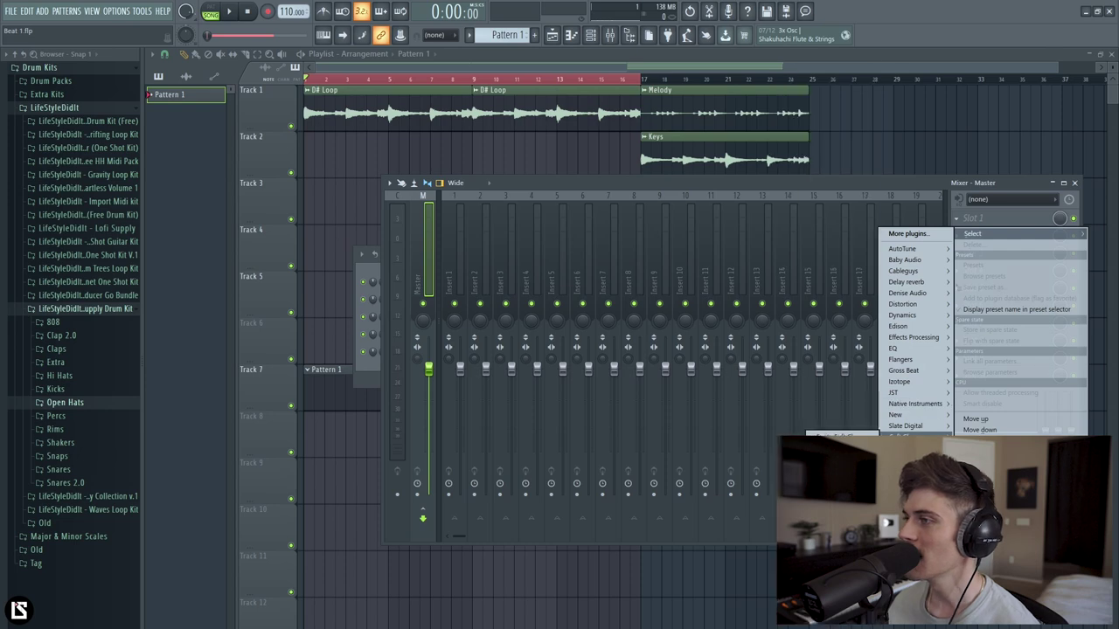
Load Fruity Soft Clipper on the master and fill HiHat 11 with a hit every four steps
{"action": "left_click", "coordinate": [839, 463]}
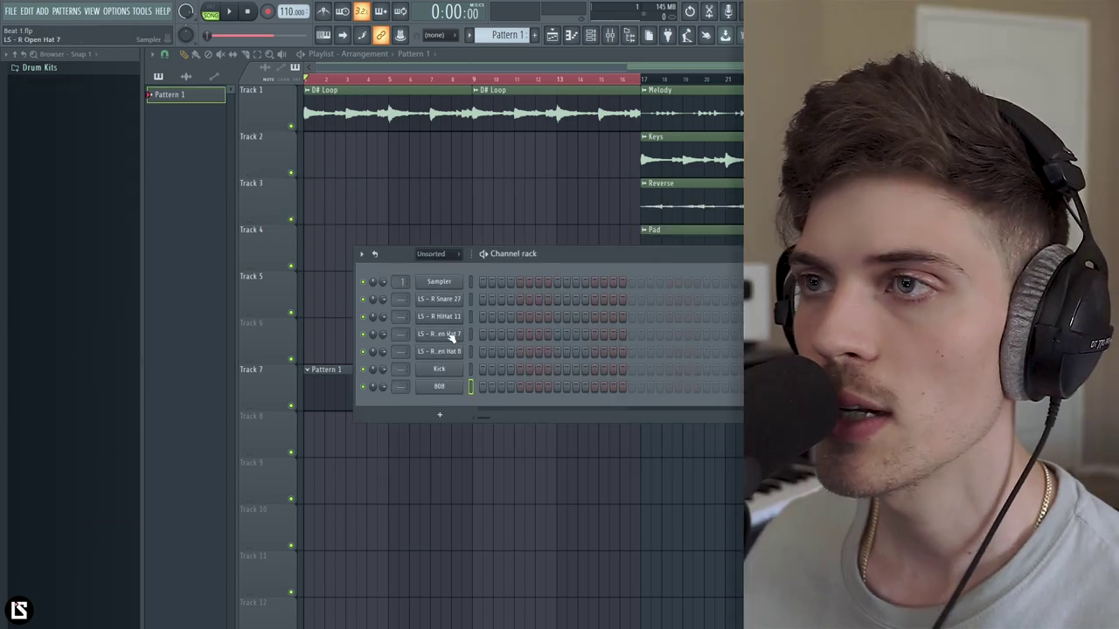
{"action": "right_click", "coordinate": [457, 319]}
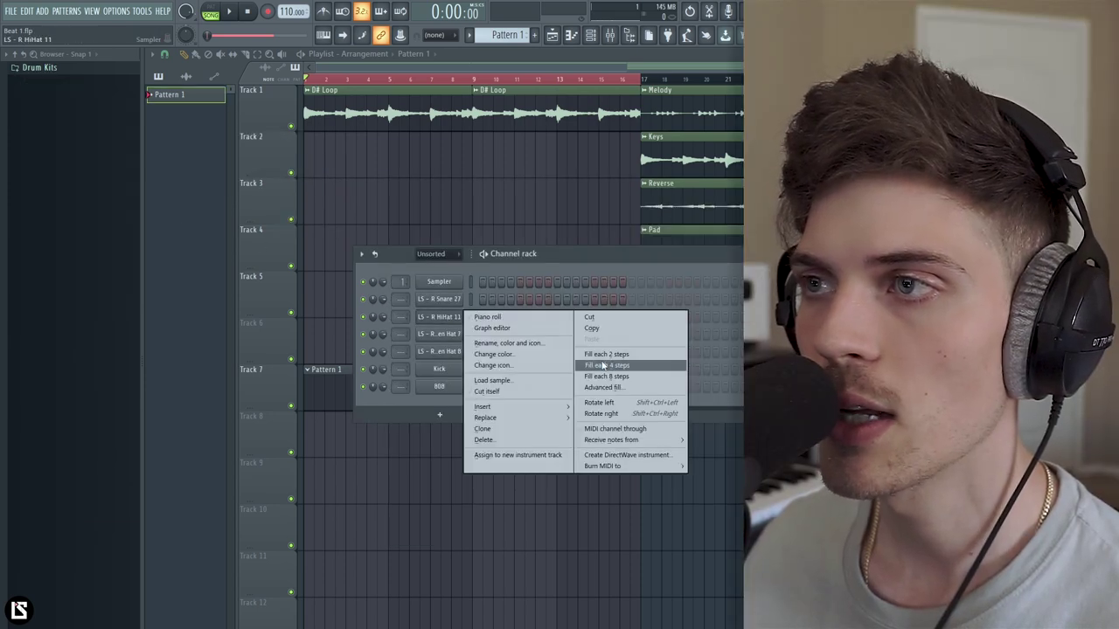
{"action": "left_click", "coordinate": [603, 367]}
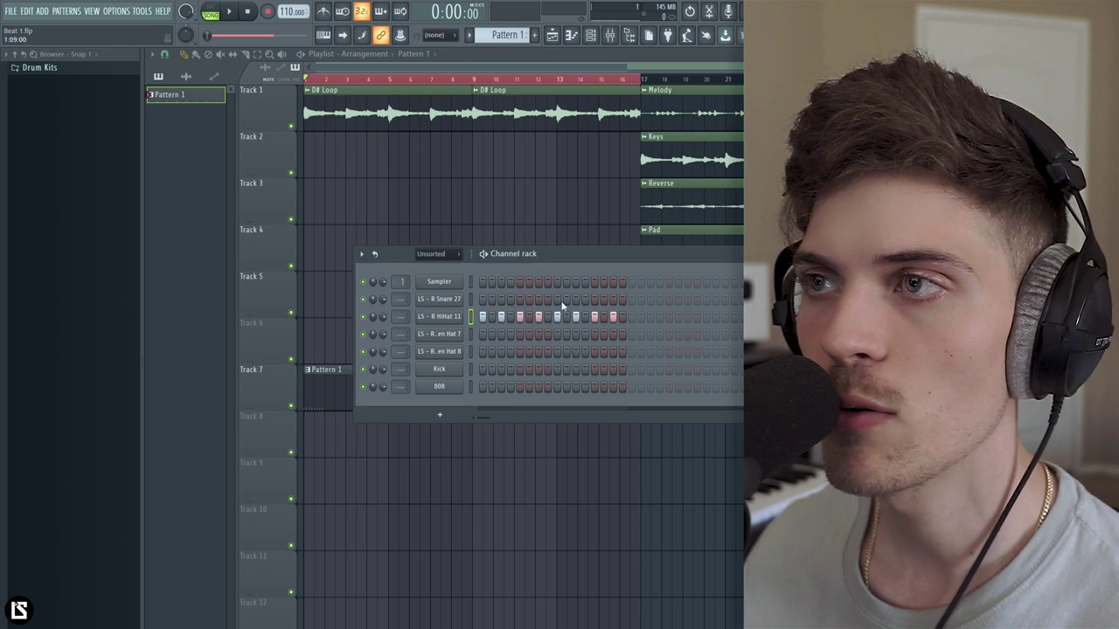
Open the snare channel's notes in the piano roll
{"action": "right_click", "coordinate": [442, 299]}
{"action": "left_click", "coordinate": [476, 303]}
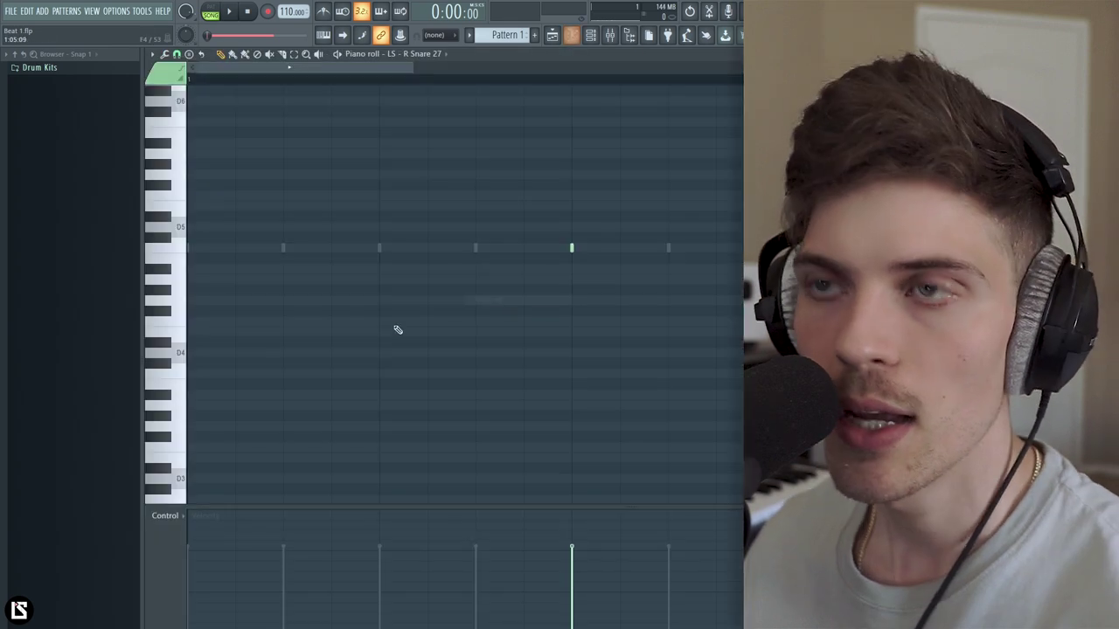
{"action": "scroll", "coordinate": [347, 83], "scroll_direction": "down", "scroll_amount": 3}
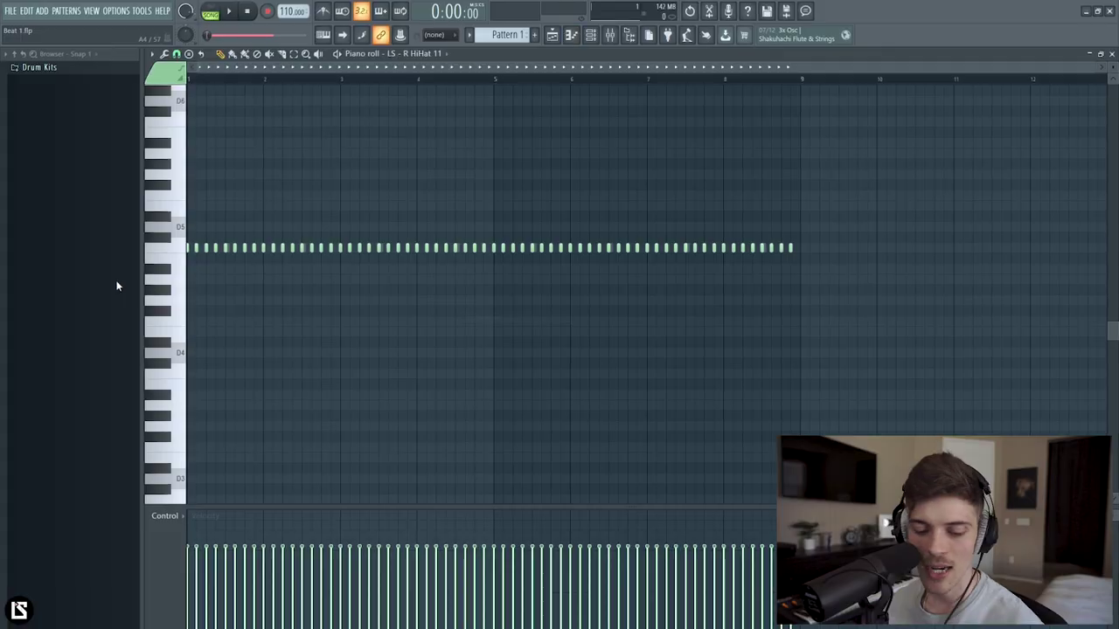
Turn grid snapping off and shorten every hi-hat note, then replay the pattern
{"action": "key", "text": "ctrl+a"}
{"action": "scroll", "coordinate": [212, 84], "scroll_direction": "up", "scroll_amount": 3}
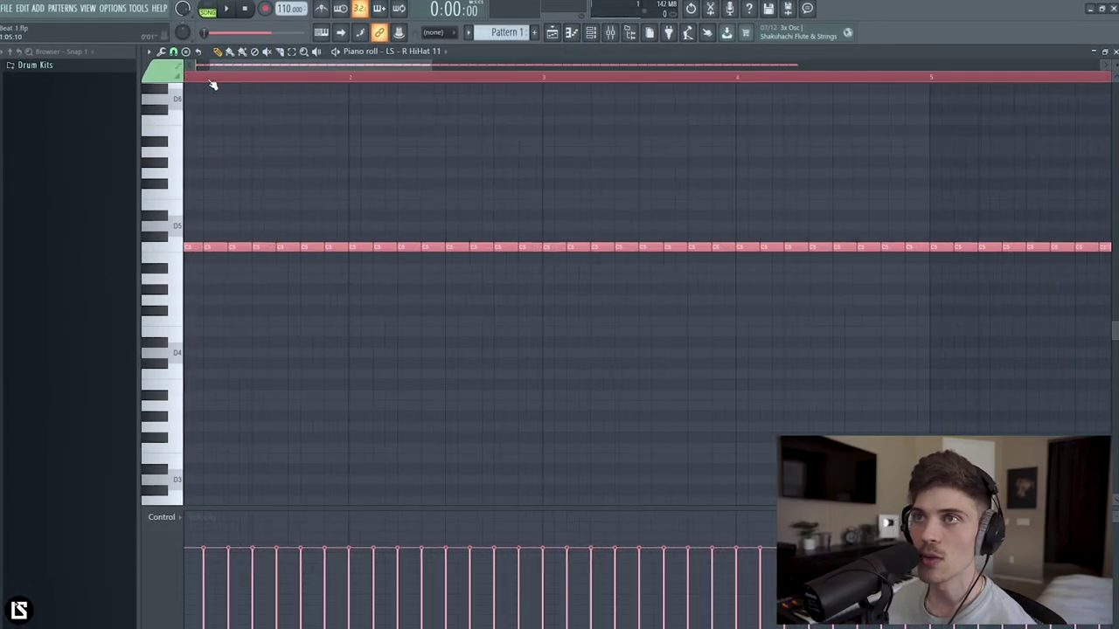
{"action": "scroll", "coordinate": [211, 84], "scroll_direction": "up", "scroll_amount": 3}
{"action": "scroll", "coordinate": [160, 263], "scroll_direction": "up", "scroll_amount": 2}
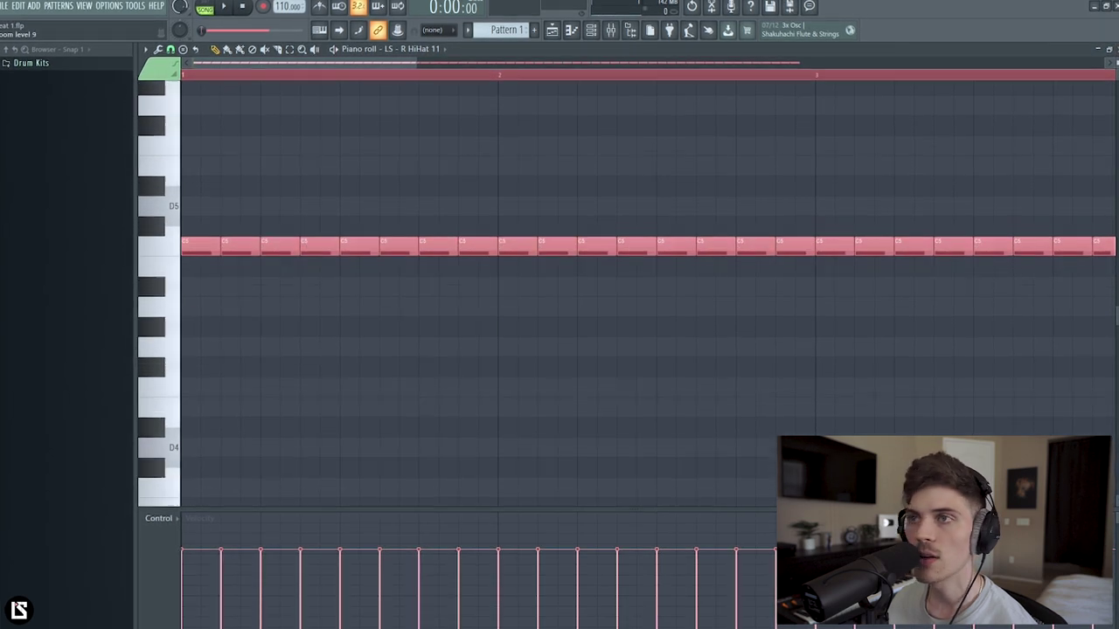
{"action": "left_click", "coordinate": [425, 167]}
{"action": "left_click", "coordinate": [171, 49]}
{"action": "left_click", "coordinate": [183, 105]}
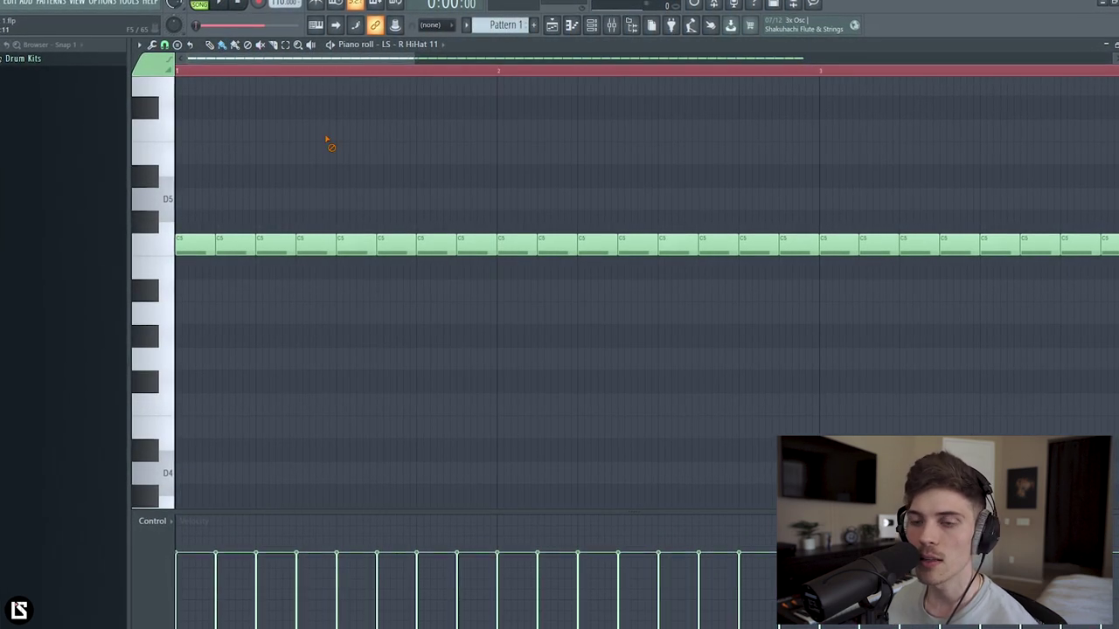
{"action": "key", "text": "ctrl+a"}
{"action": "key", "text": "ctrl+q"}
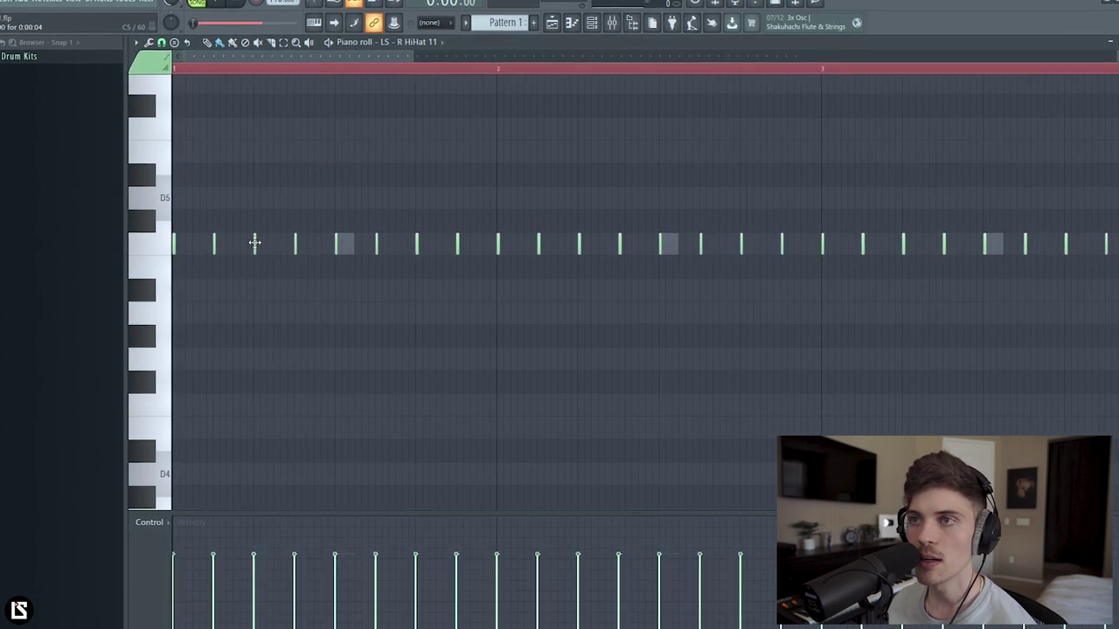
{"action": "scroll", "coordinate": [254, 74], "scroll_direction": "up", "scroll_amount": 4}
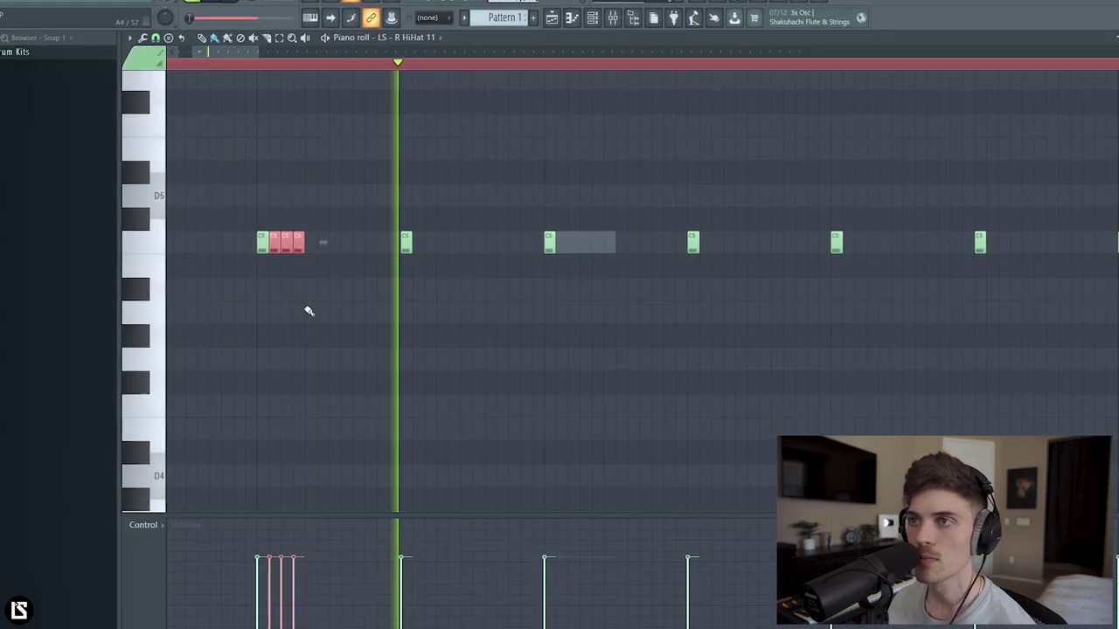
{"action": "key", "text": "space"}
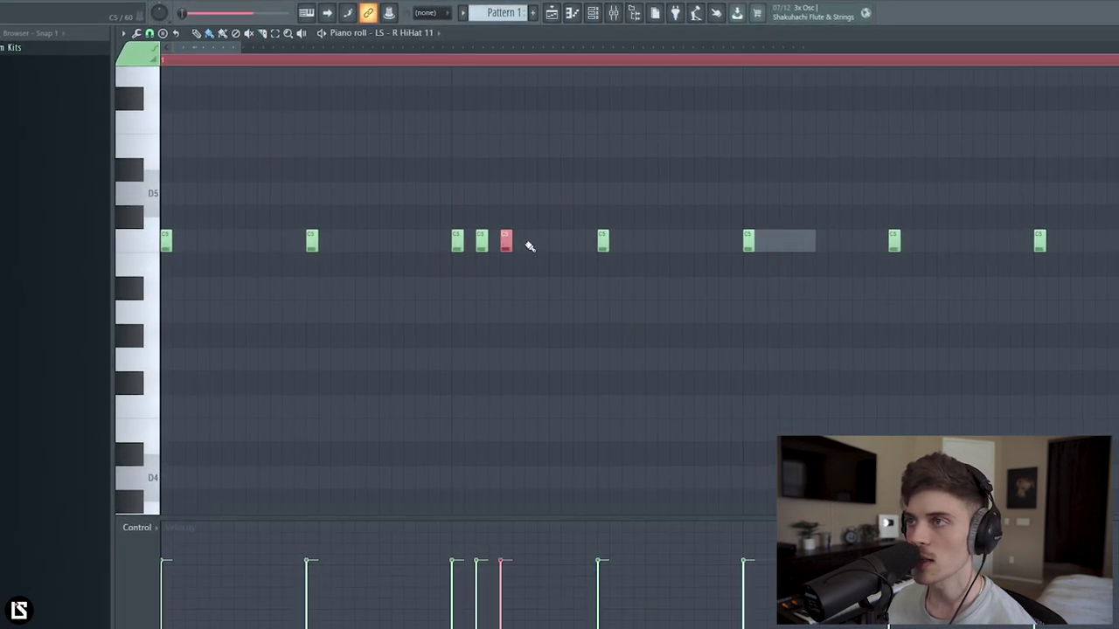
{"action": "key", "text": "space"}
{"action": "key", "text": "space"}
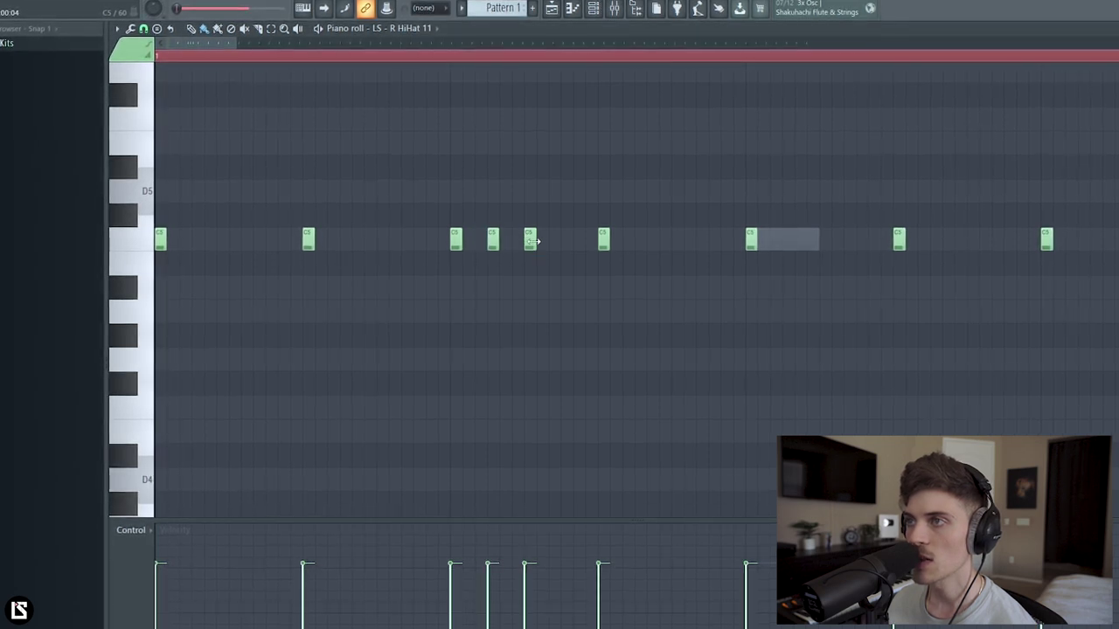
Add extra C5 hi-hat roll notes between beats and audition them
{"action": "left_click", "coordinate": [562, 244]}
{"action": "key", "text": "space"}
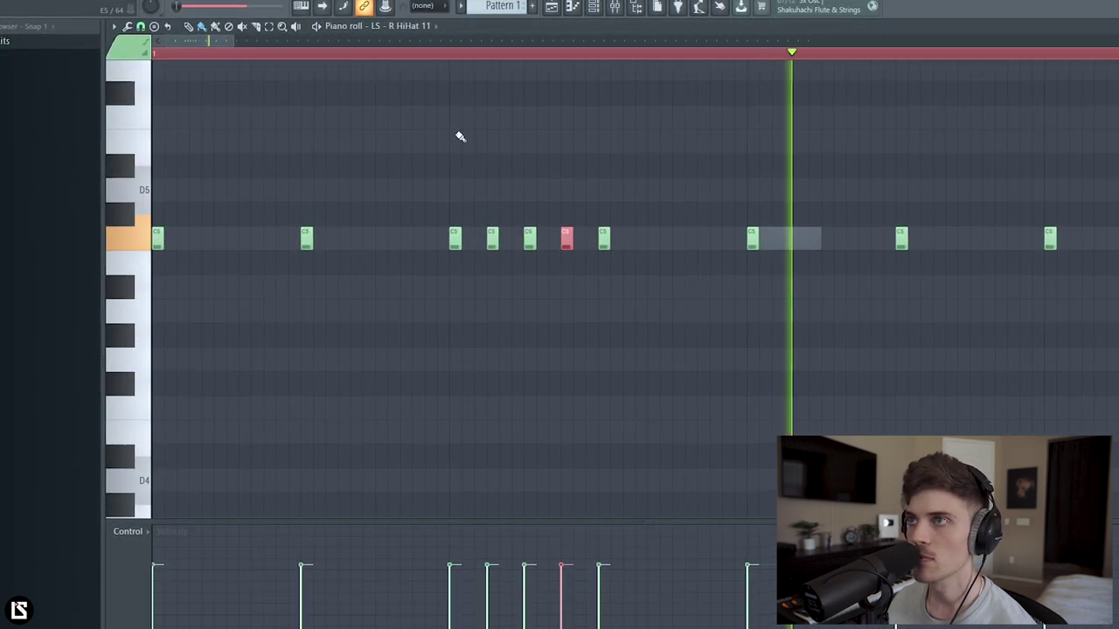
{"action": "scroll", "coordinate": [445, 56], "scroll_direction": "down", "scroll_amount": 3}
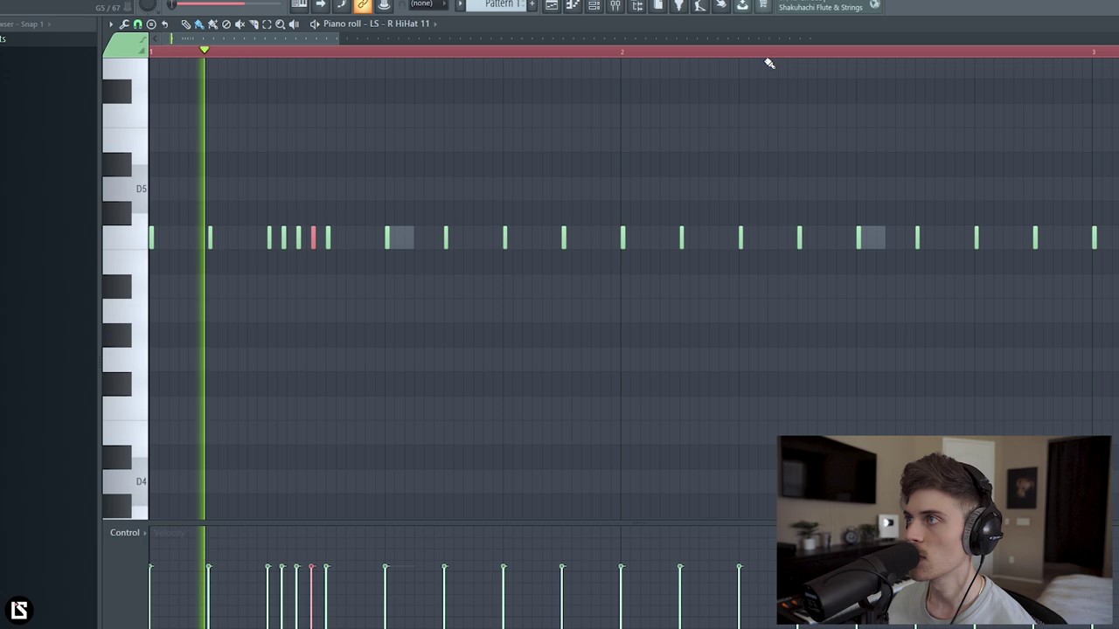
{"action": "scroll", "coordinate": [770, 65], "scroll_direction": "up", "scroll_amount": 3}
{"action": "scroll", "coordinate": [776, 78], "scroll_direction": "down", "scroll_amount": 4}
{"action": "scroll", "coordinate": [769, 65], "scroll_direction": "up", "scroll_amount": 3}
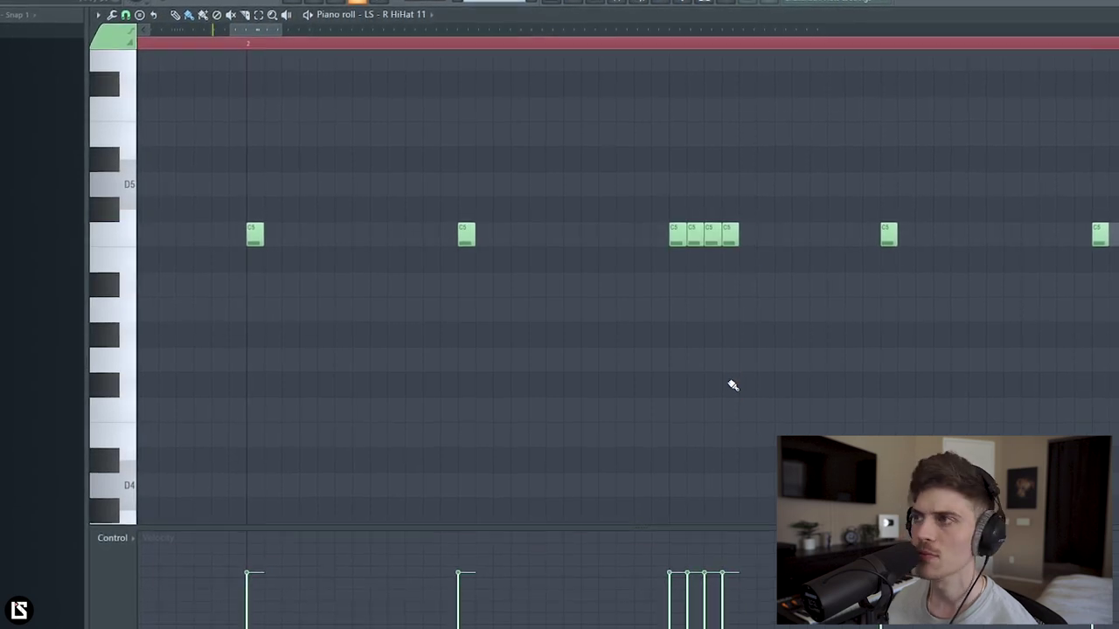
{"action": "scroll", "coordinate": [592, 50], "scroll_direction": "down", "scroll_amount": 5}
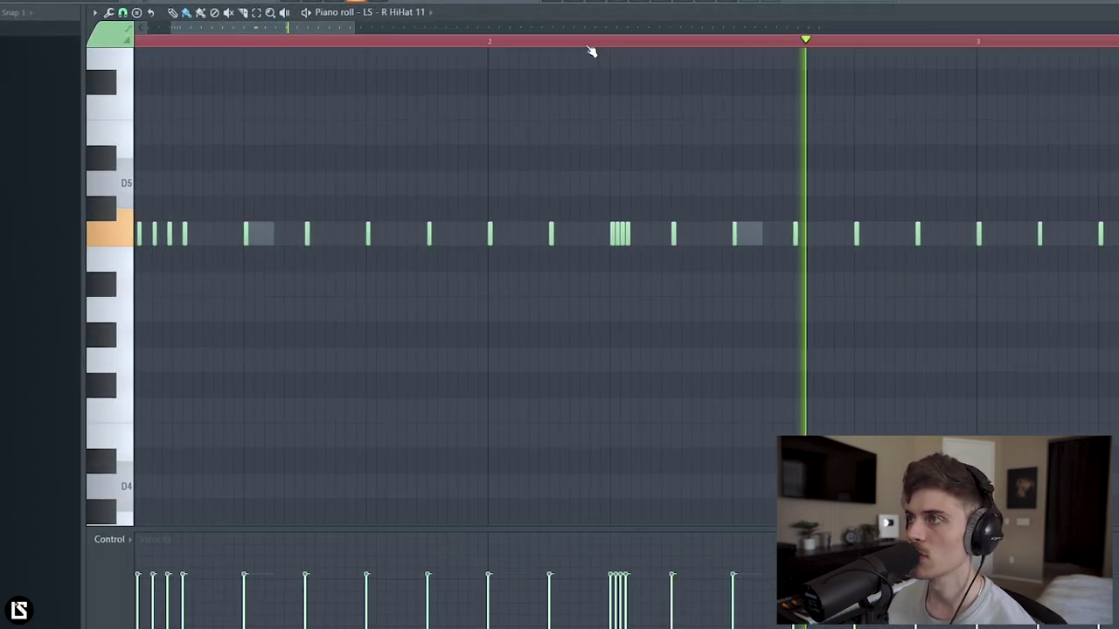
{"action": "key", "text": "space"}
{"action": "scroll", "coordinate": [624, 41], "scroll_direction": "up", "scroll_amount": 6}
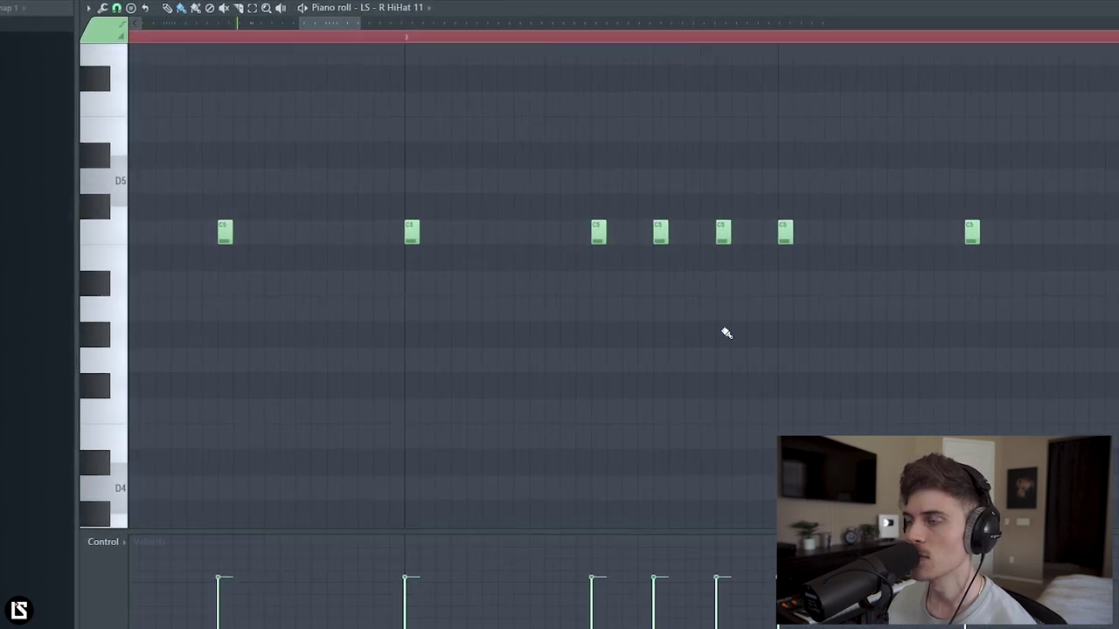
{"action": "key", "text": "space"}
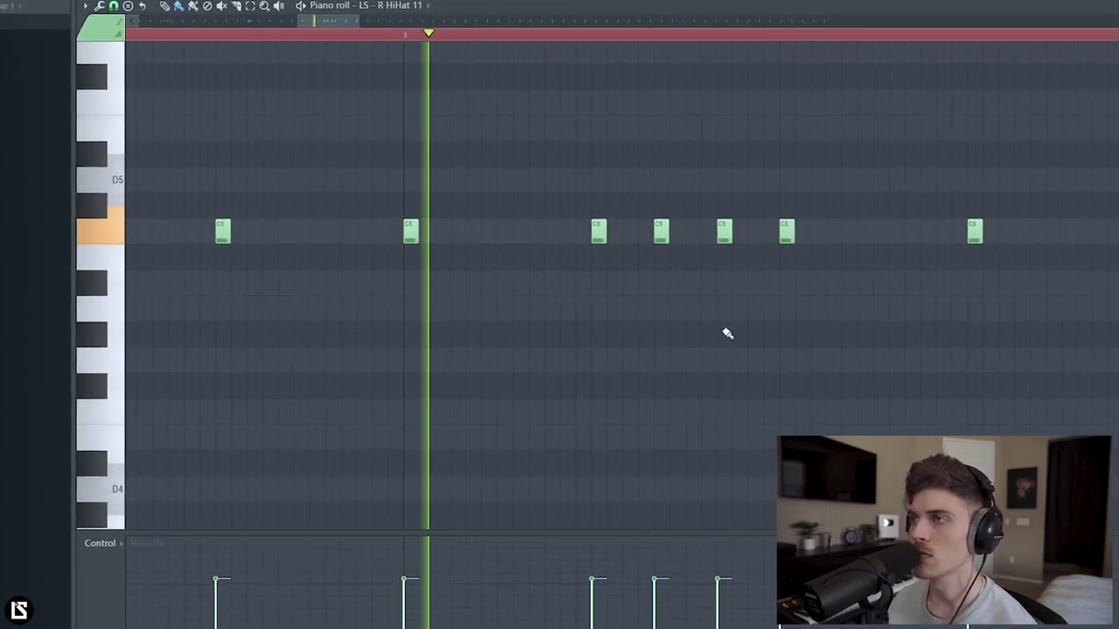
{"action": "scroll", "coordinate": [559, 33], "scroll_direction": "down", "scroll_amount": 6}
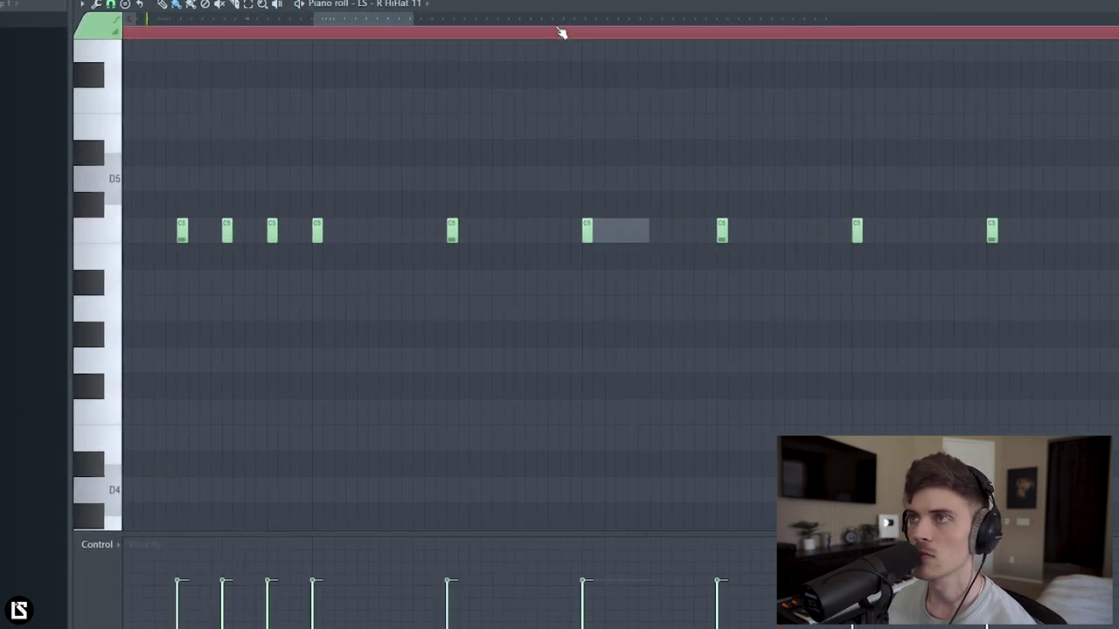
{"action": "scroll", "coordinate": [562, 35], "scroll_direction": "up", "scroll_amount": 3}
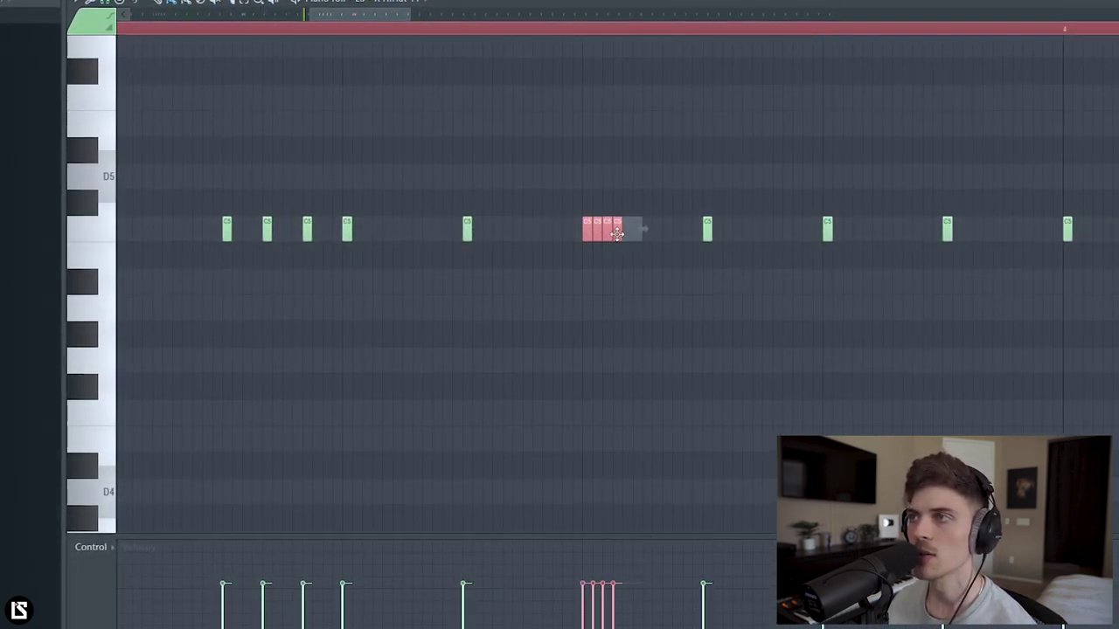
{"action": "left_click", "coordinate": [620, 277]}
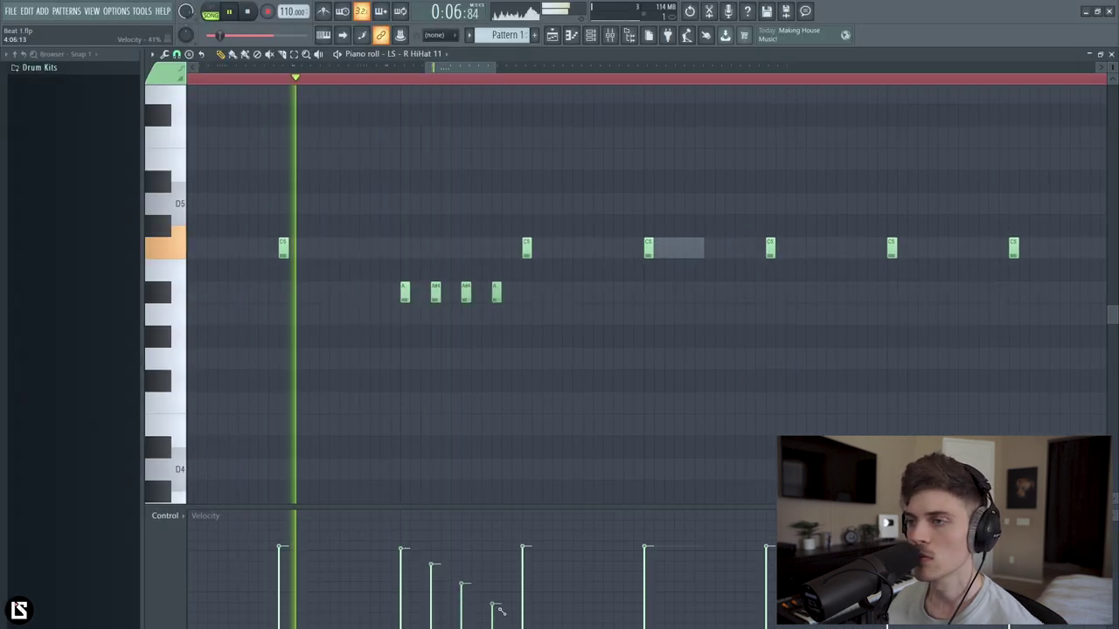
{"action": "scroll", "coordinate": [454, 85], "scroll_direction": "down", "scroll_amount": 4}
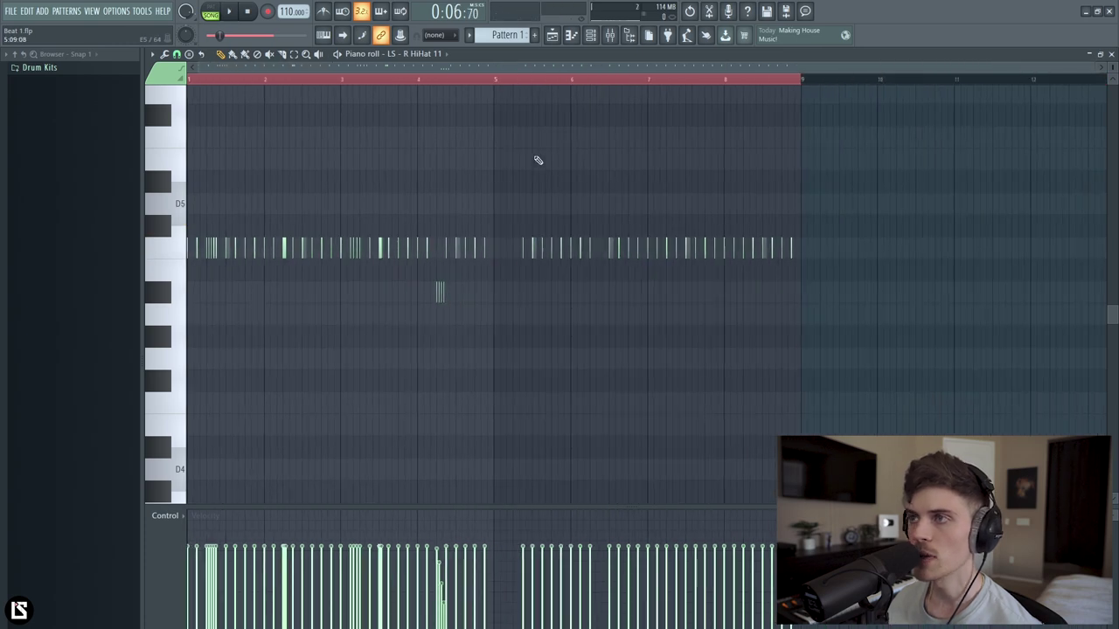
Pan a run of hi-hat notes to the sides using the Note pan control lane
{"action": "left_click_drag", "start_coordinate": [519, 195], "coordinate": [825, 303]}
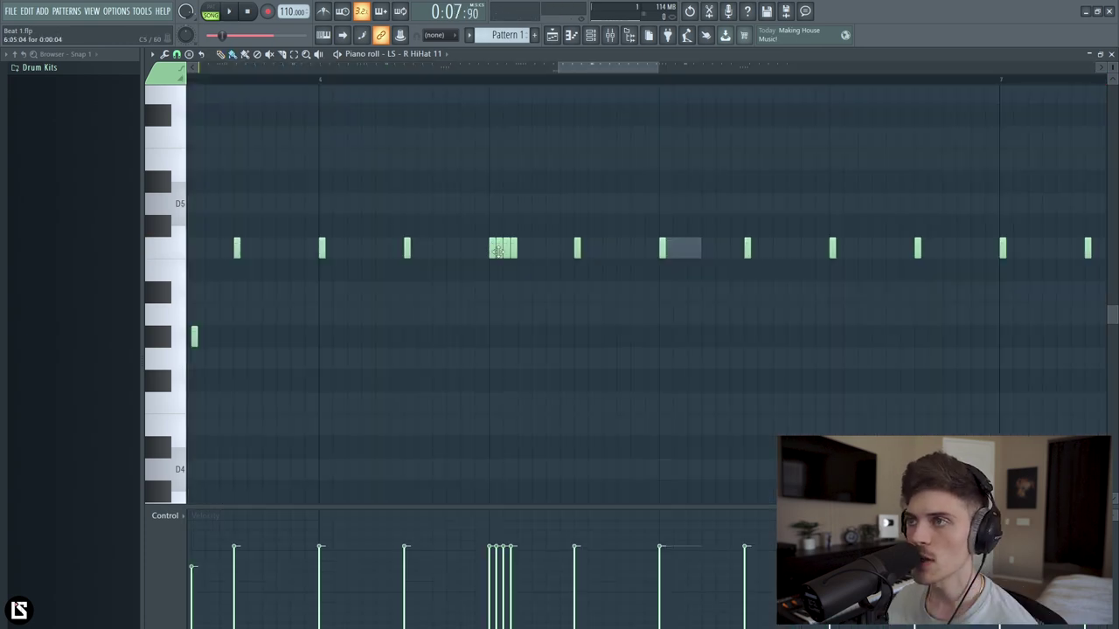
{"action": "scroll", "coordinate": [513, 80], "scroll_direction": "up", "scroll_amount": 3}
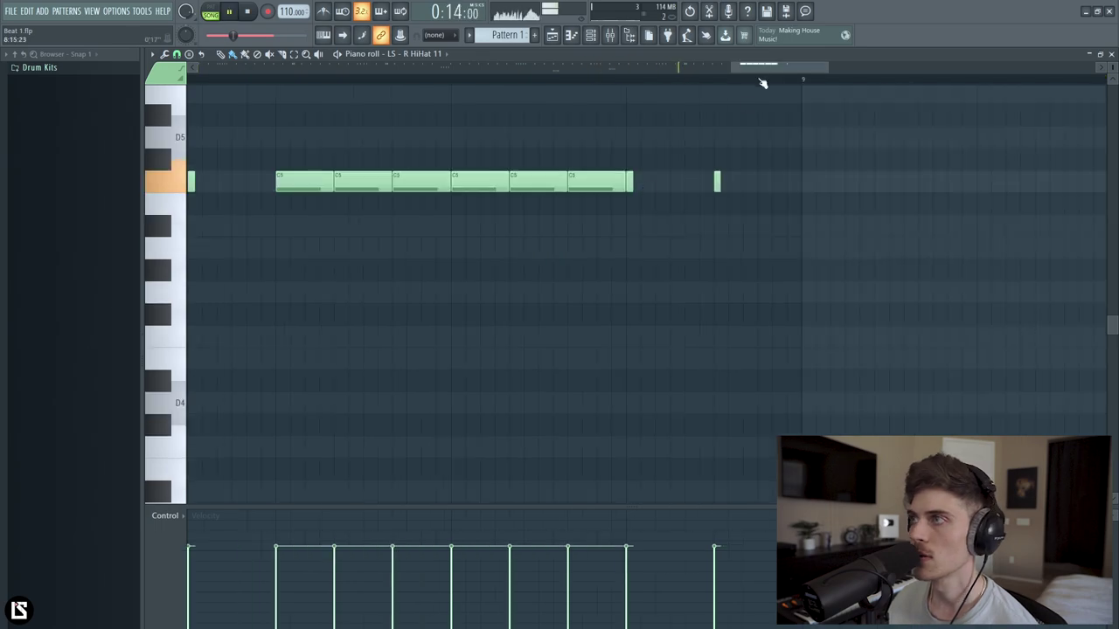
{"action": "scroll", "coordinate": [763, 72], "scroll_direction": "left", "scroll_amount": 3}
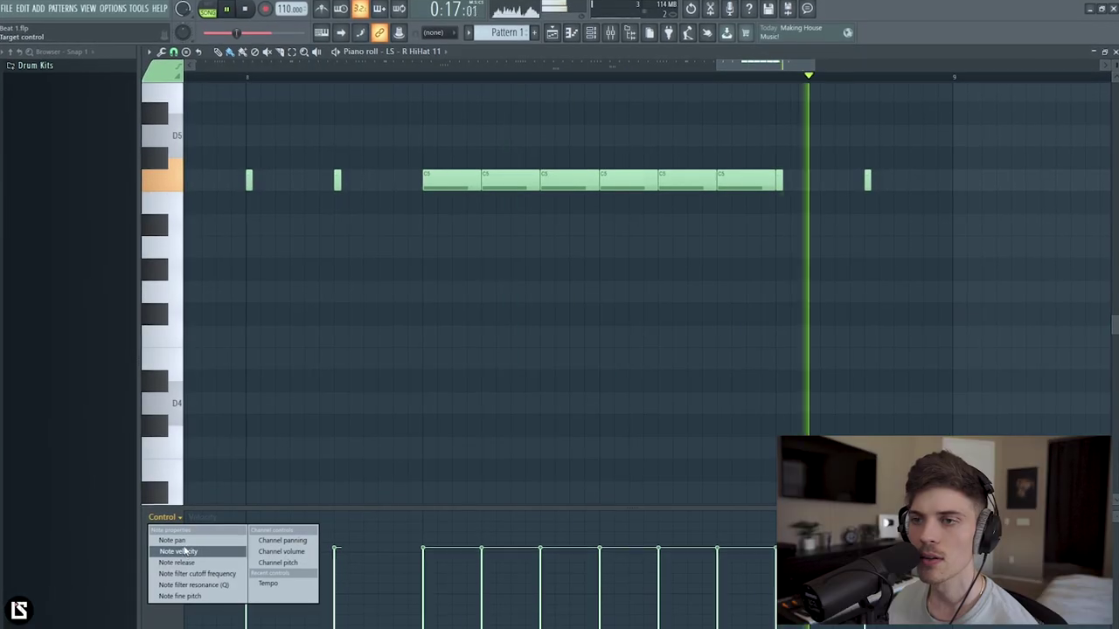
{"action": "left_click", "coordinate": [170, 537]}
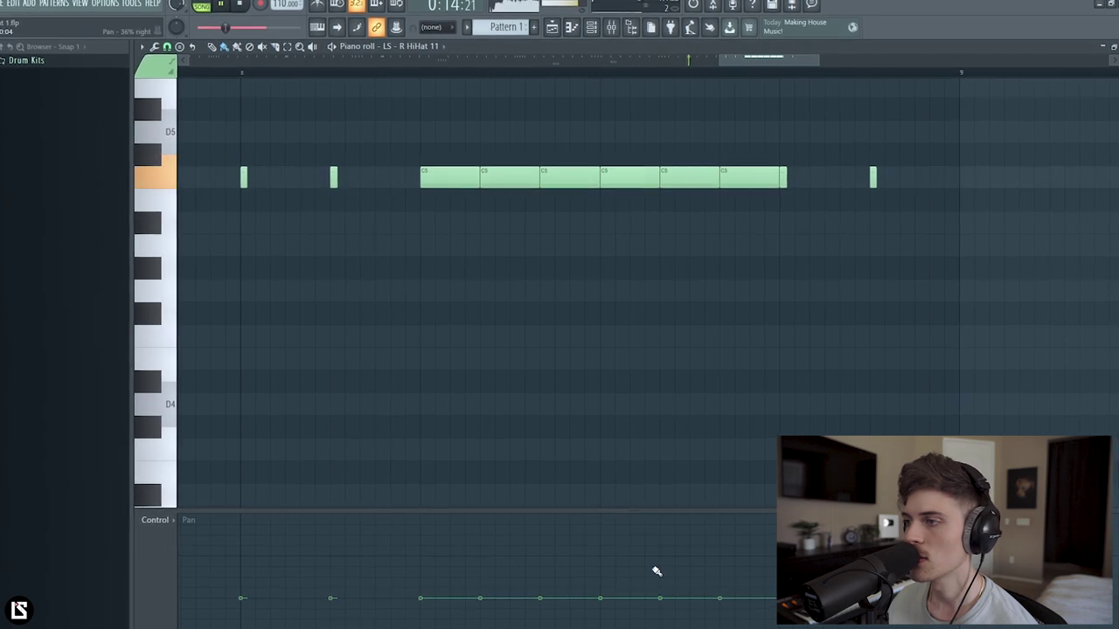
{"action": "left_click", "coordinate": [600, 568]}
{"action": "left_click", "coordinate": [726, 552]}
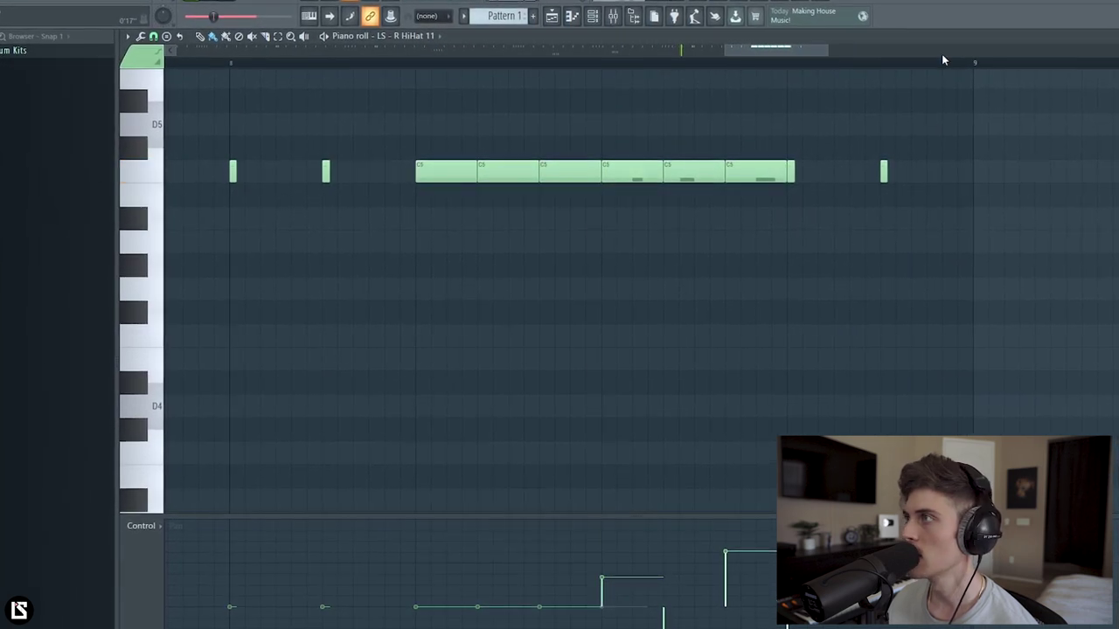
{"action": "scroll", "coordinate": [942, 55], "scroll_direction": "up", "scroll_amount": 2}
{"action": "scroll", "coordinate": [805, 50], "scroll_direction": "right", "scroll_amount": 1}
Set snap to a triplet value and ramp the last three notes' velocities upward
{"action": "left_click", "coordinate": [149, 33]}
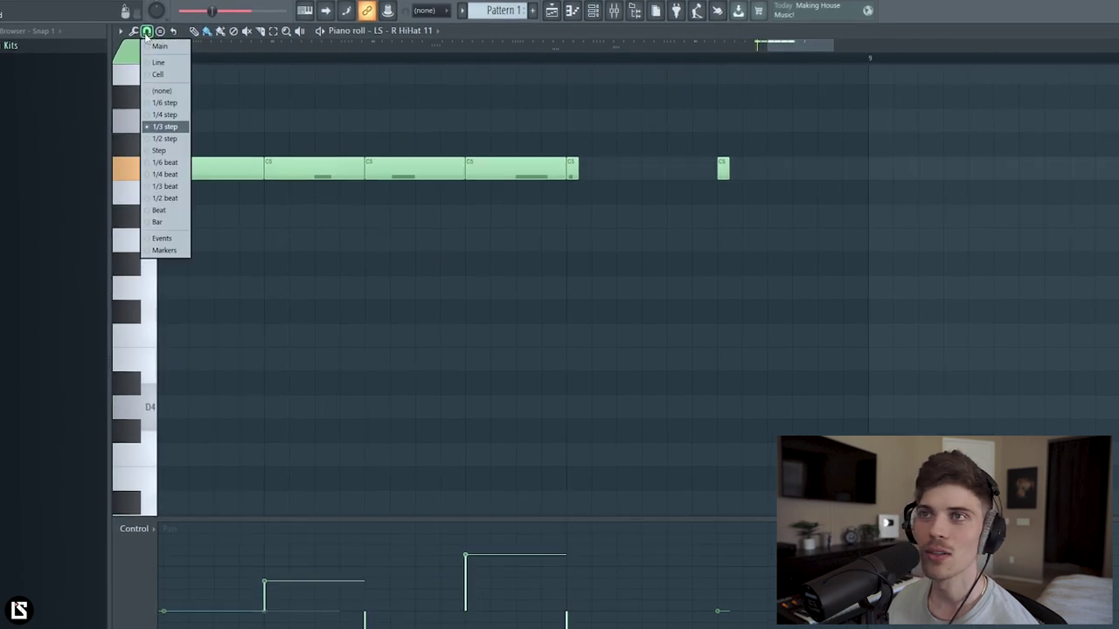
{"action": "left_click", "coordinate": [163, 103]}
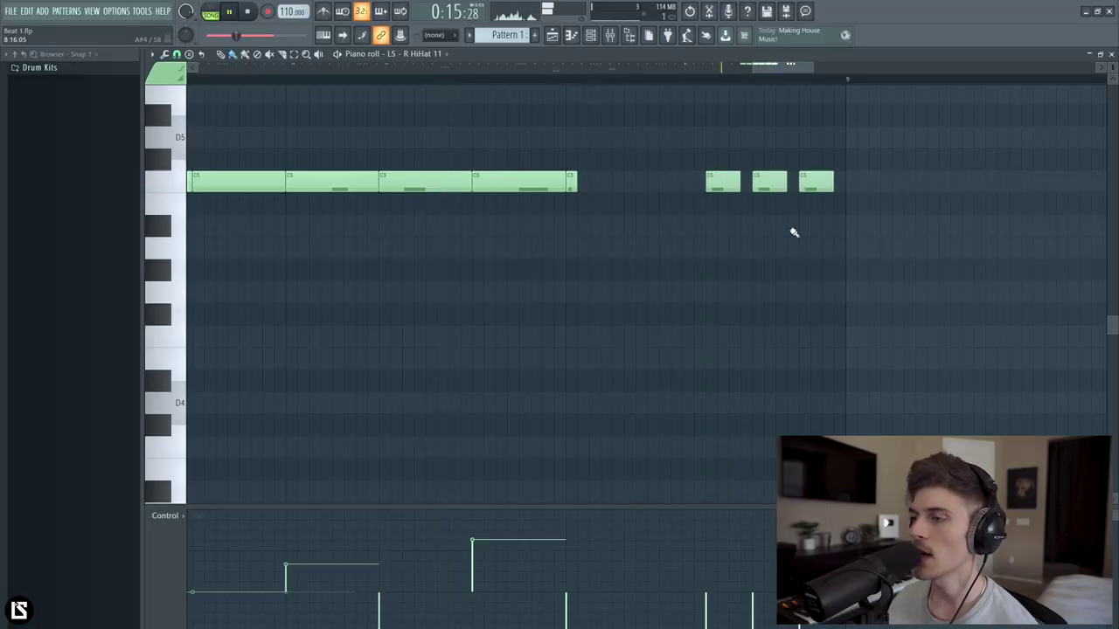
{"action": "left_click", "coordinate": [200, 514]}
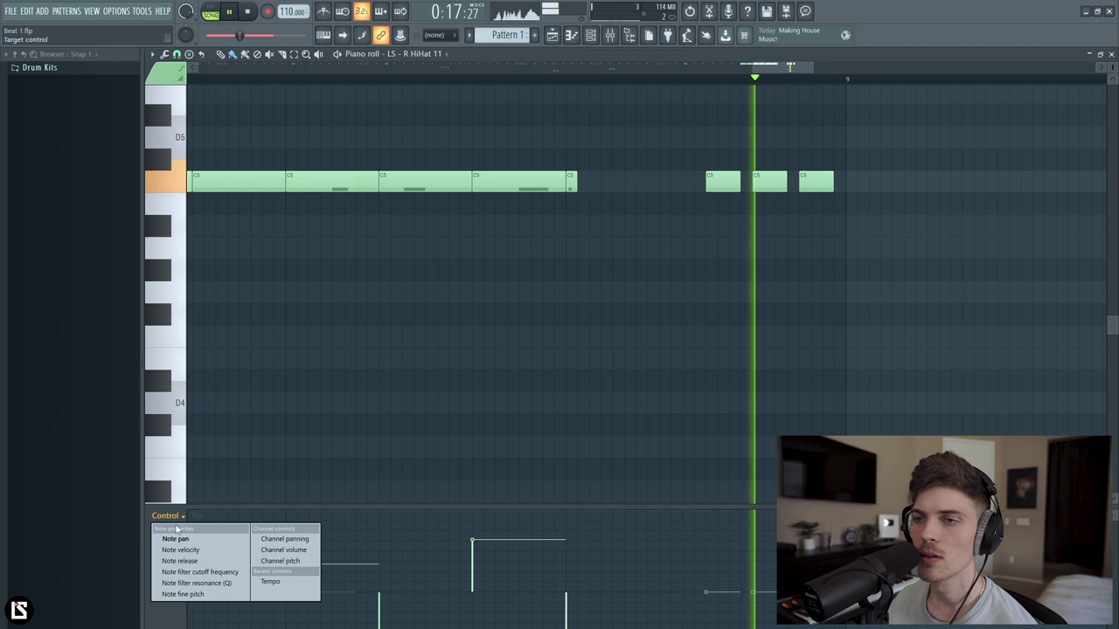
{"action": "left_click", "coordinate": [183, 549]}
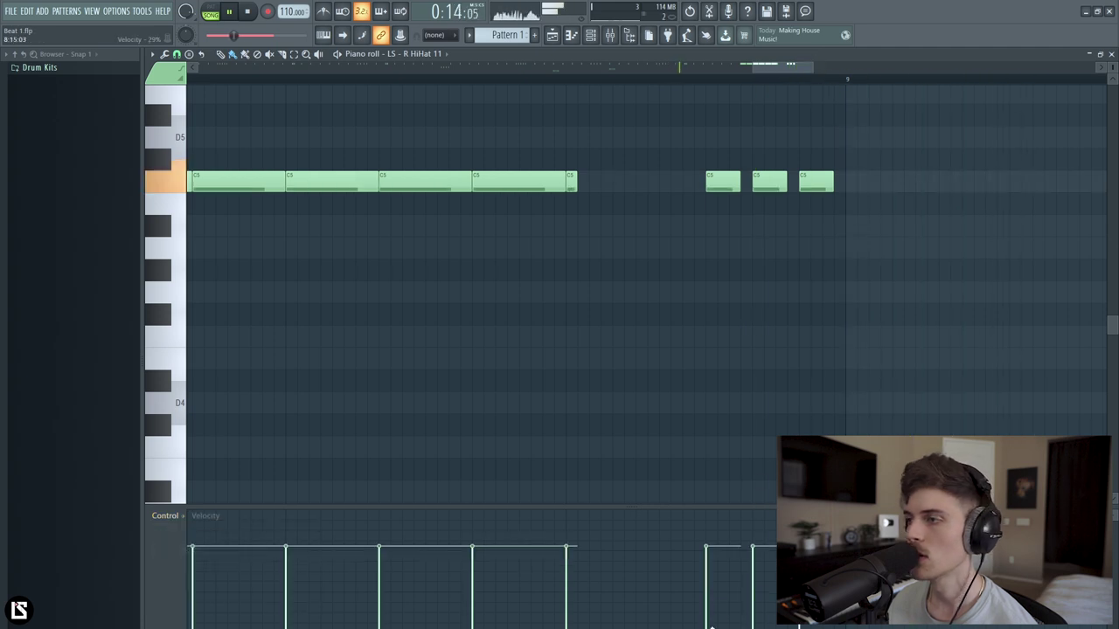
{"action": "left_click_drag", "start_coordinate": [710, 628], "coordinate": [824, 562]}
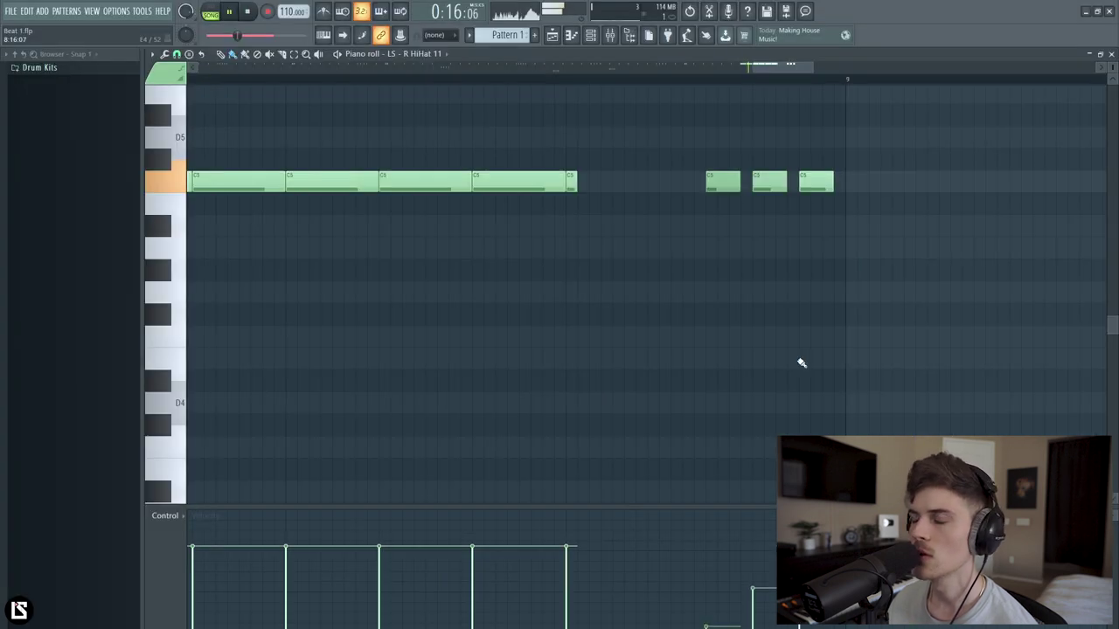
{"action": "key", "text": "space"}
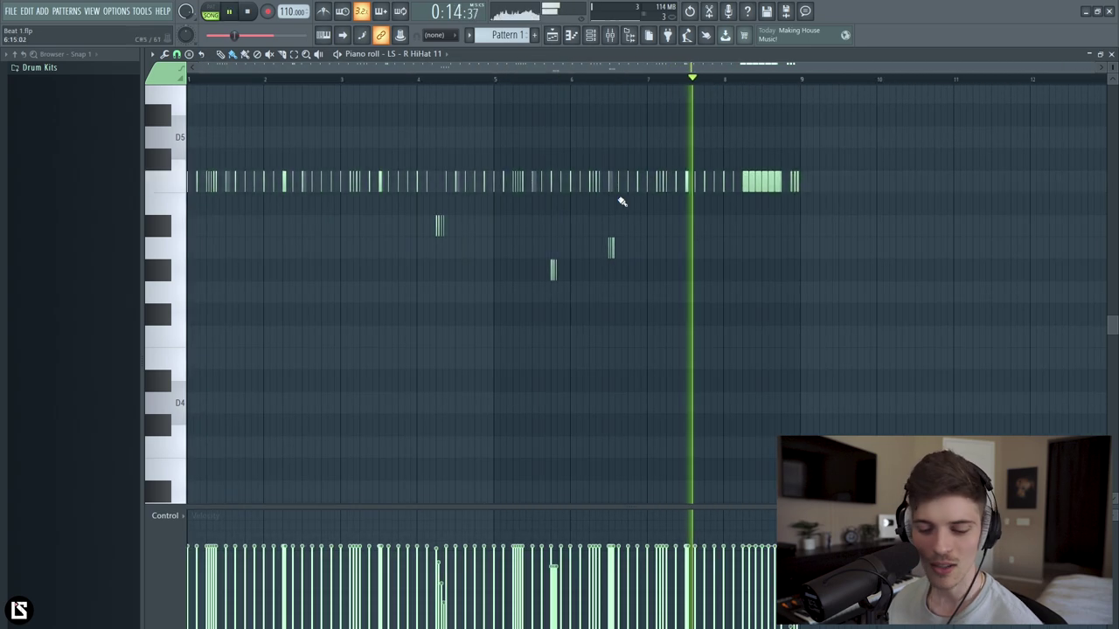
{"action": "key", "text": "ctrl+a"}
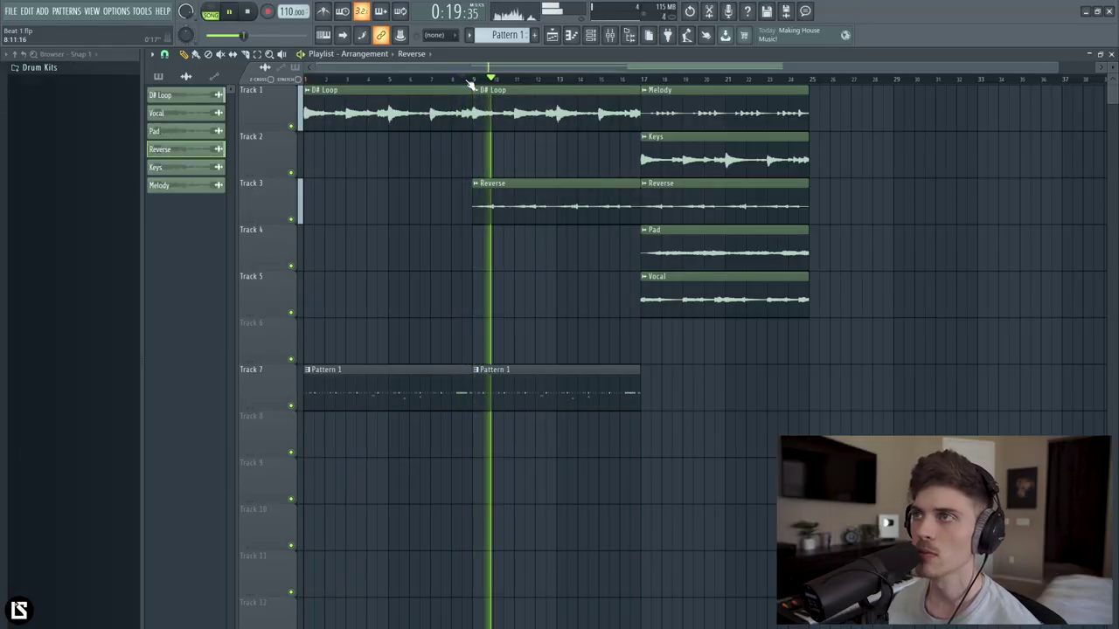
Replace the bar-9 Reverse clip with a Pad clip on Track 4 and check the Pad channel
{"action": "right_click", "coordinate": [572, 201]}
{"action": "key", "text": "space"}
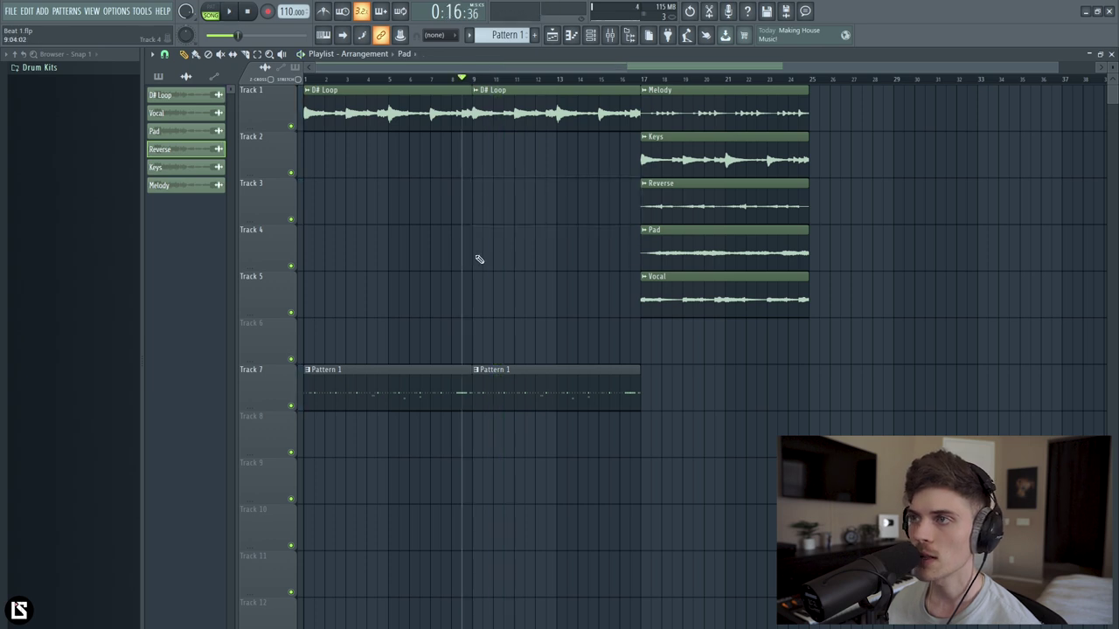
{"action": "left_click", "coordinate": [479, 258]}
{"action": "key", "text": "space"}
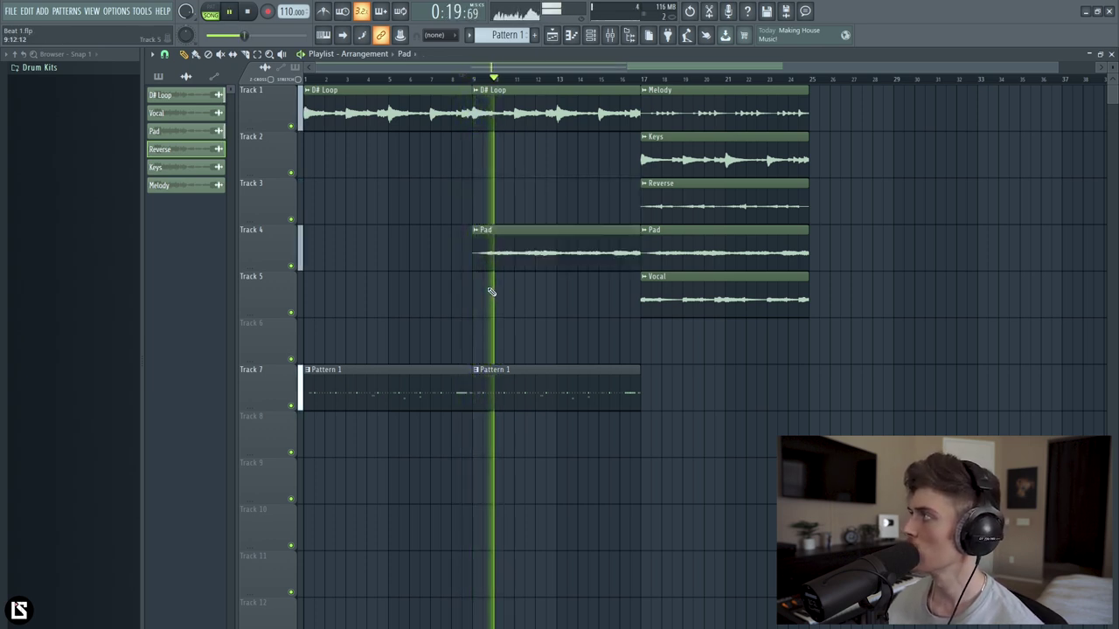
{"action": "double_click", "coordinate": [479, 229]}
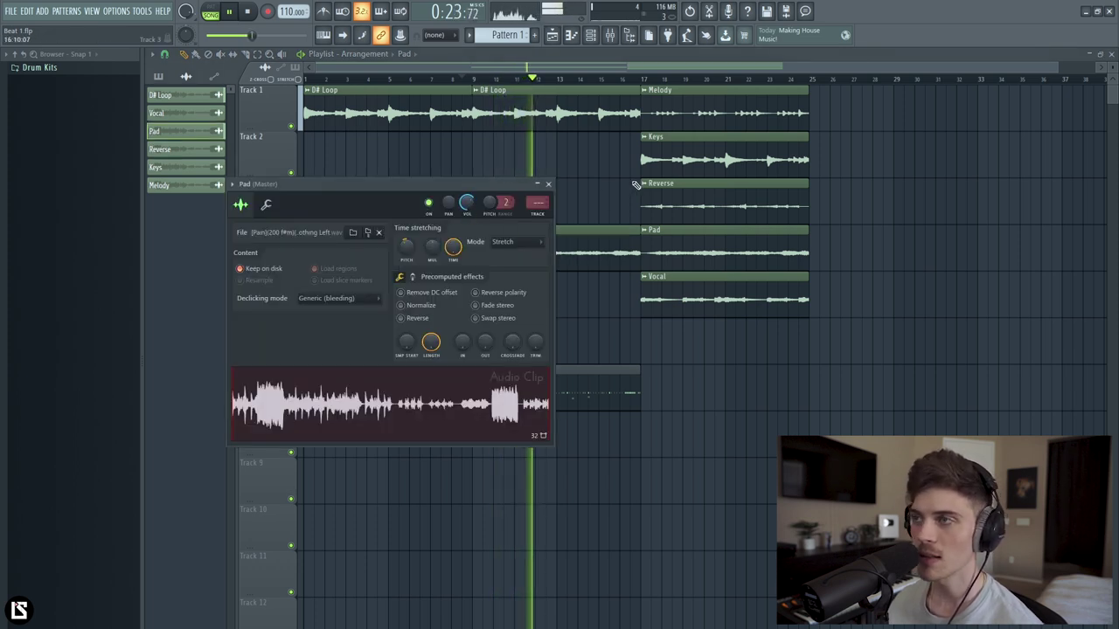
{"action": "key", "text": "Escape"}
Open the Kick channel's piano roll from the Channel Rack and record kick notes across bars 1–8
{"action": "left_click", "coordinate": [592, 36]}
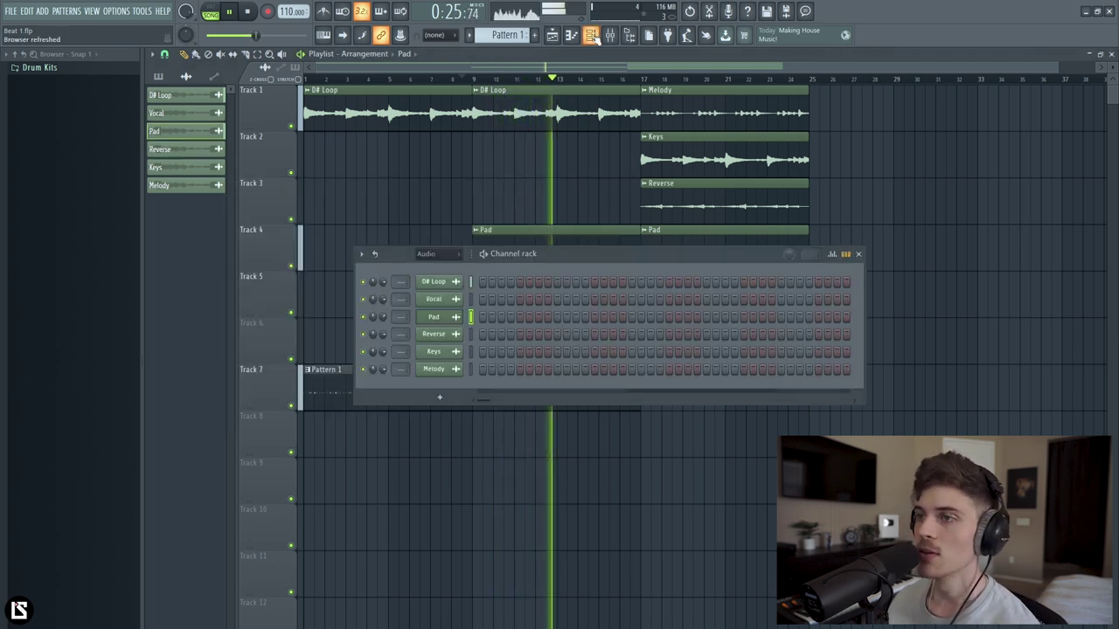
{"action": "left_click", "coordinate": [431, 254]}
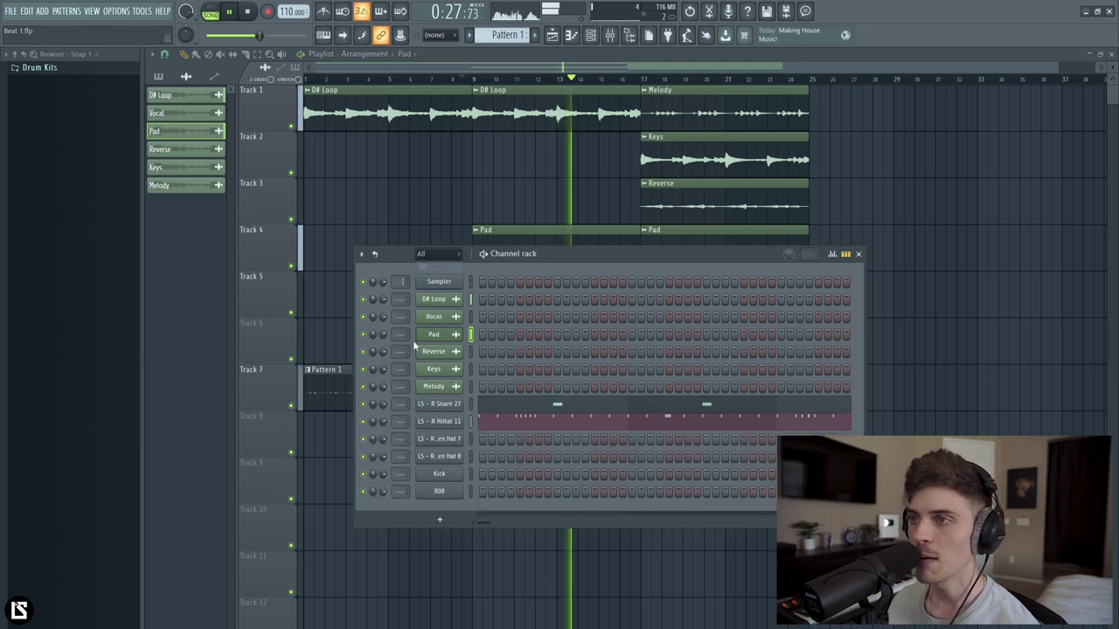
{"action": "left_click", "coordinate": [447, 480]}
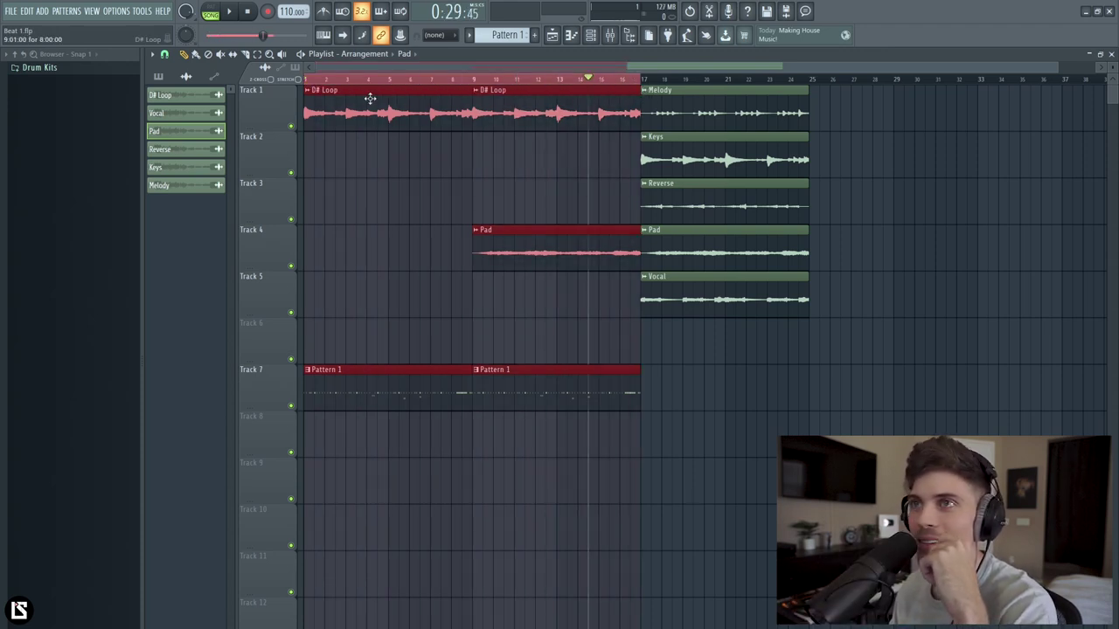
{"action": "left_click", "coordinate": [703, 409]}
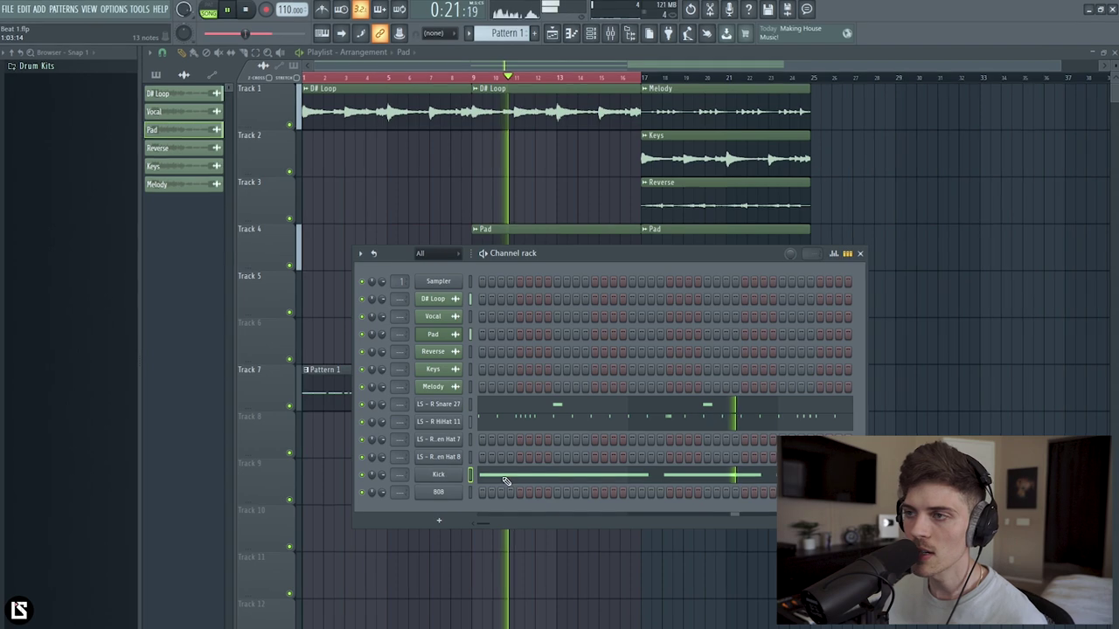
{"action": "left_click", "coordinate": [505, 481]}
Quantize all the kick notes to the grid
{"action": "key", "text": "ctrl+a"}
{"action": "key", "text": "alt+q"}
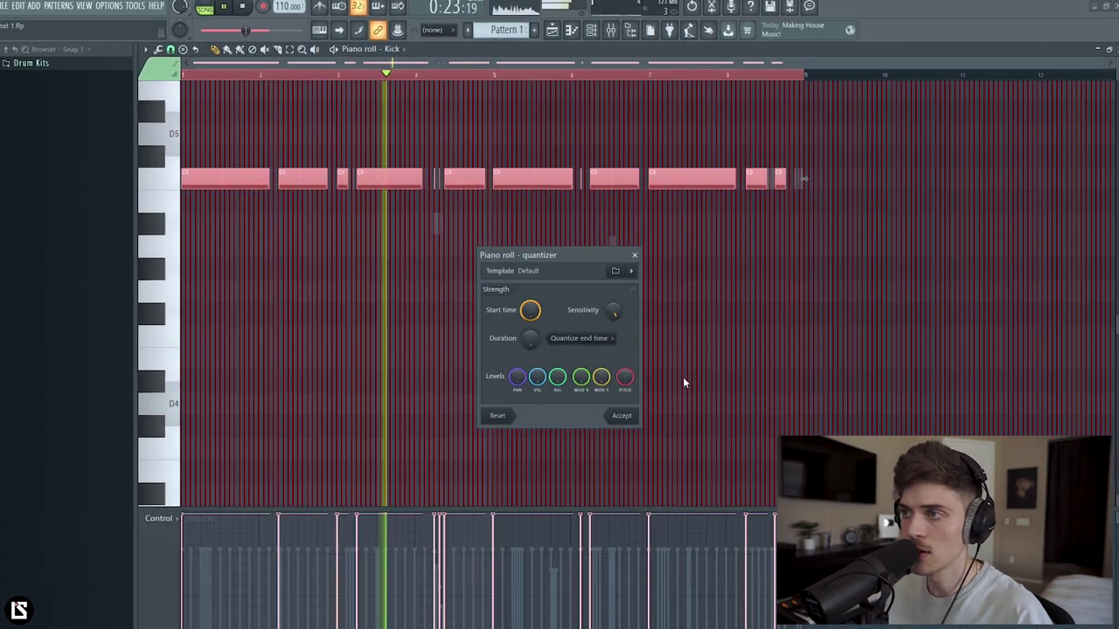
{"action": "left_click", "coordinate": [629, 416]}
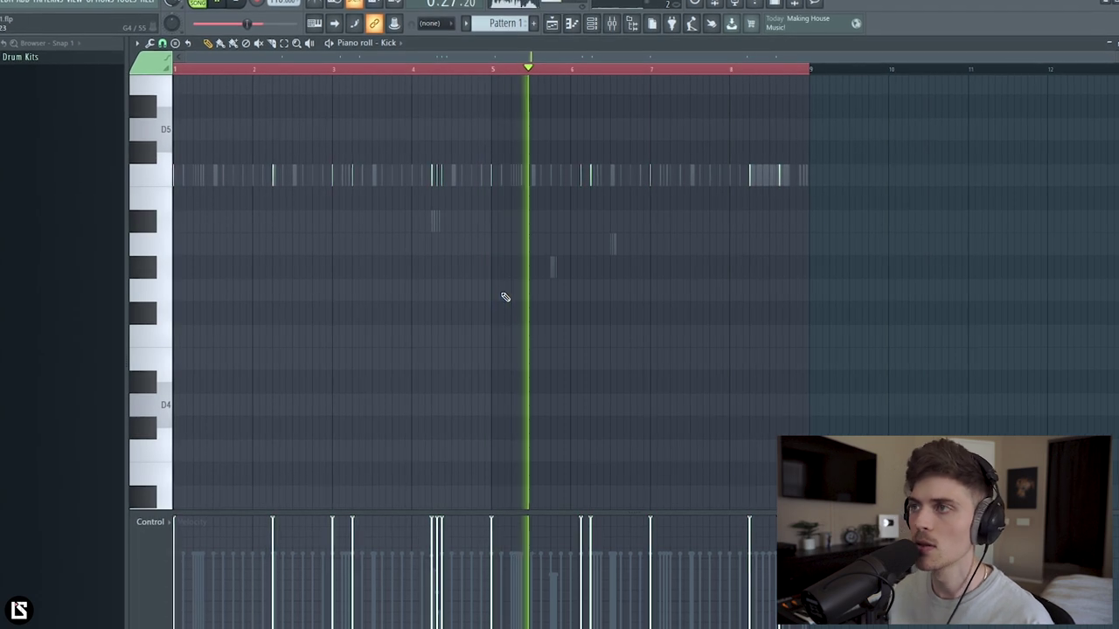
Lengthen the first note in the Open Hat 7 piano roll
{"action": "key", "text": "F6"}
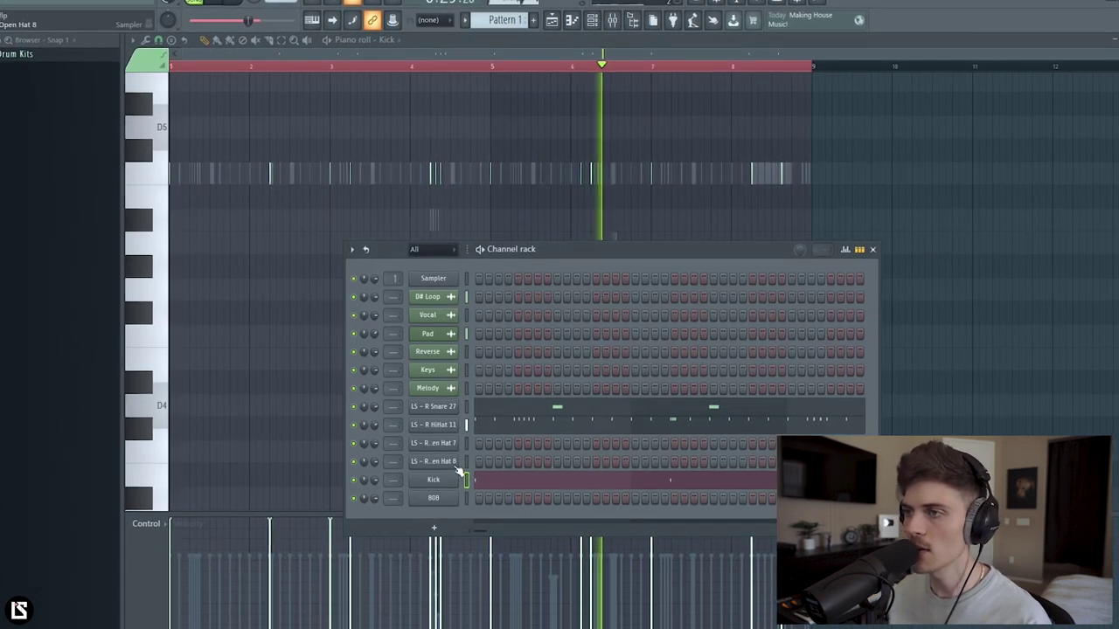
{"action": "right_click", "coordinate": [448, 443]}
{"action": "left_click", "coordinate": [481, 445]}
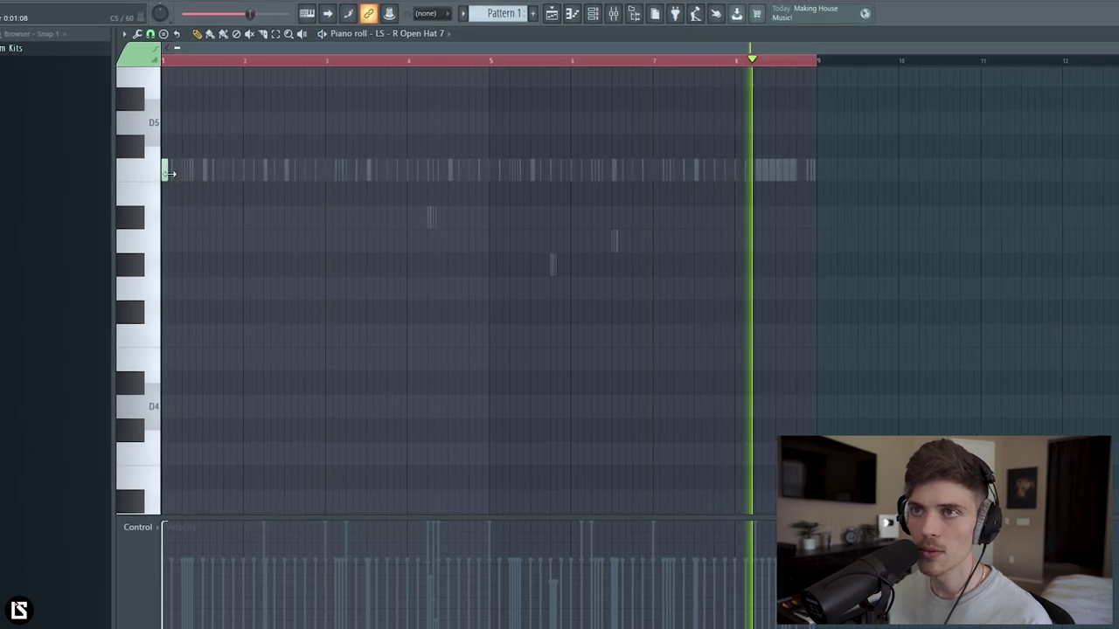
{"action": "left_click_drag", "start_coordinate": [169, 173], "coordinate": [181, 173]}
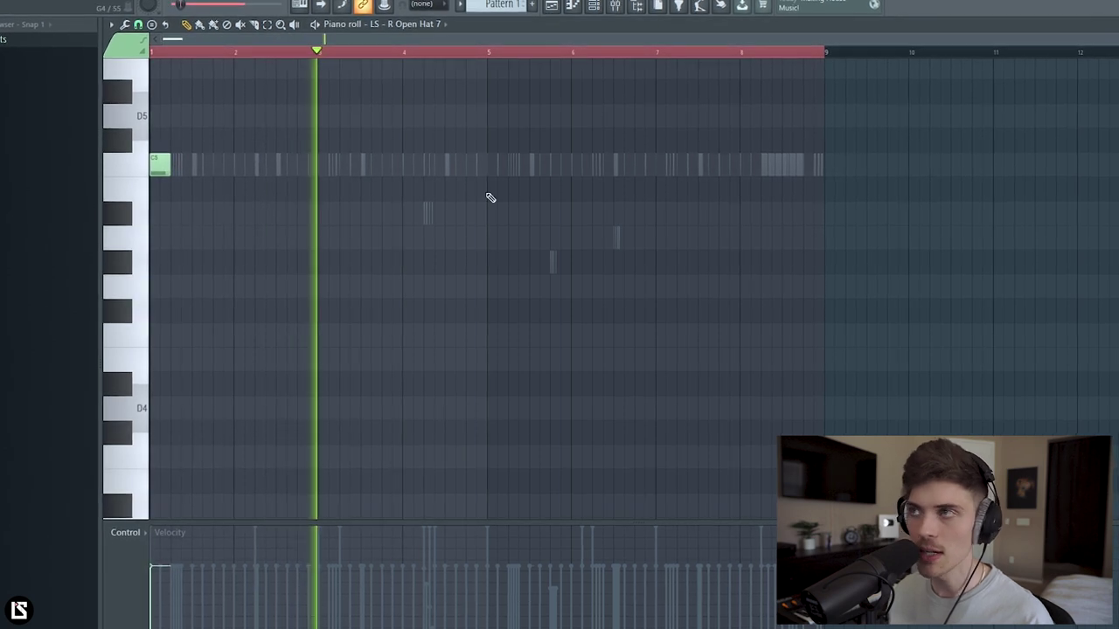
Place an Open Hat 8 note at bar 5, removing an extra note after bar 6
{"action": "key", "text": "F6"}
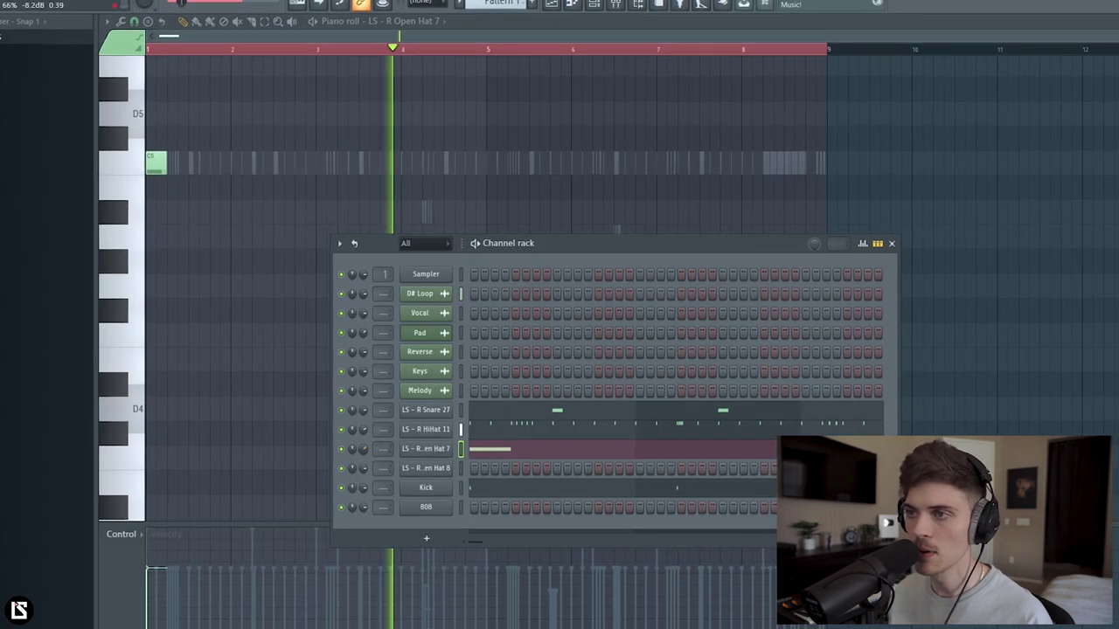
{"action": "right_click", "coordinate": [456, 472]}
{"action": "left_click", "coordinate": [472, 470]}
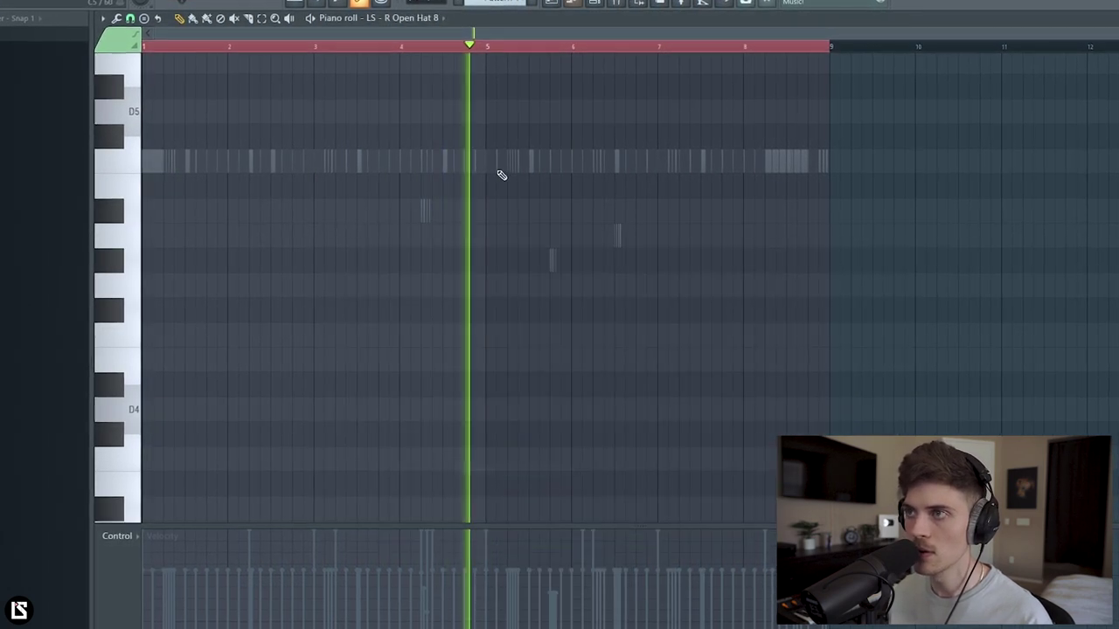
{"action": "left_click_drag", "start_coordinate": [484, 163], "coordinate": [495, 164]}
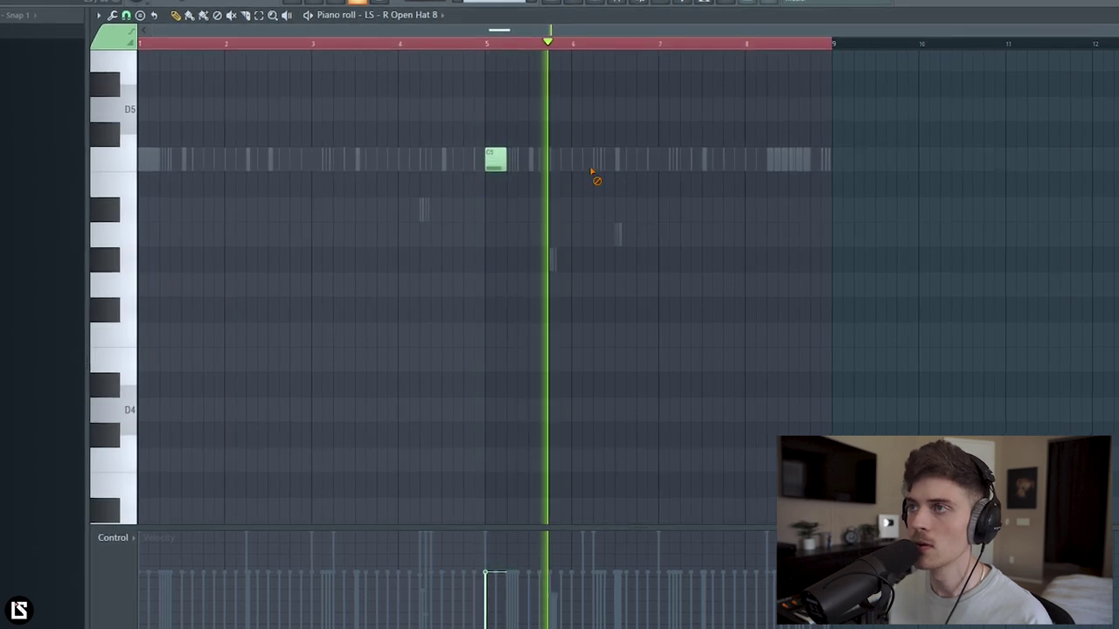
{"action": "left_click", "coordinate": [595, 161]}
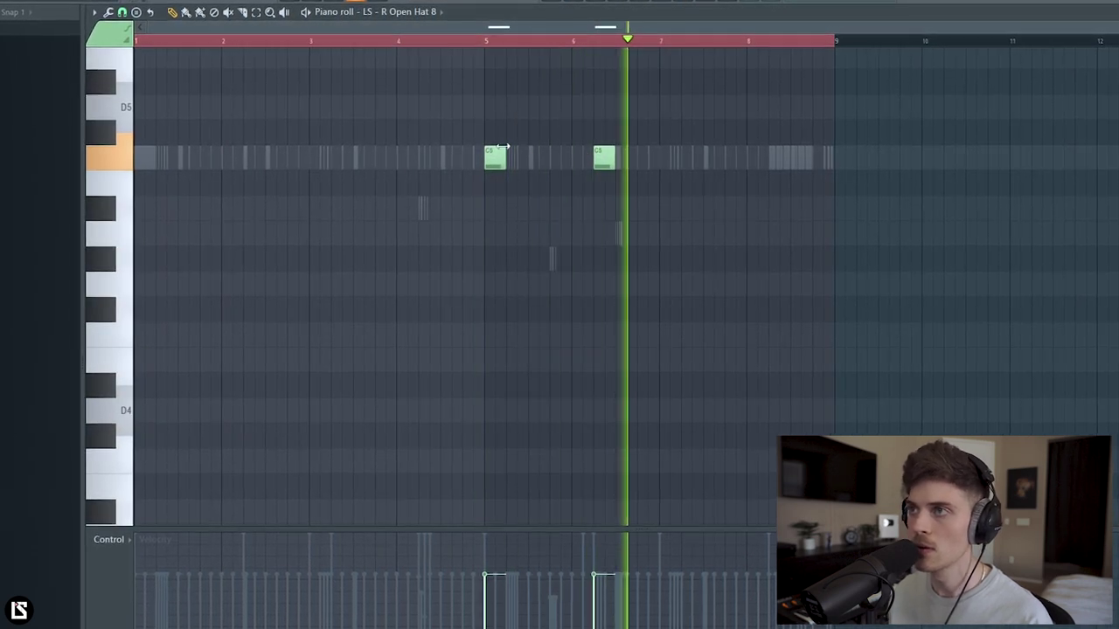
{"action": "right_click", "coordinate": [600, 160]}
{"action": "left_click", "coordinate": [453, 39]}
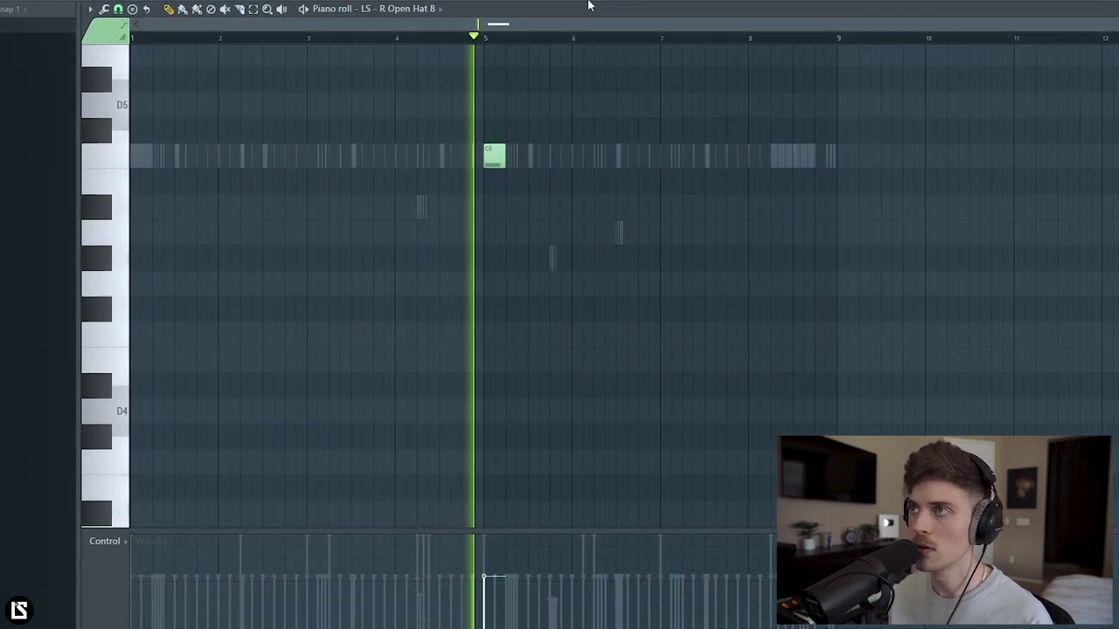
{"action": "key", "text": "F6"}
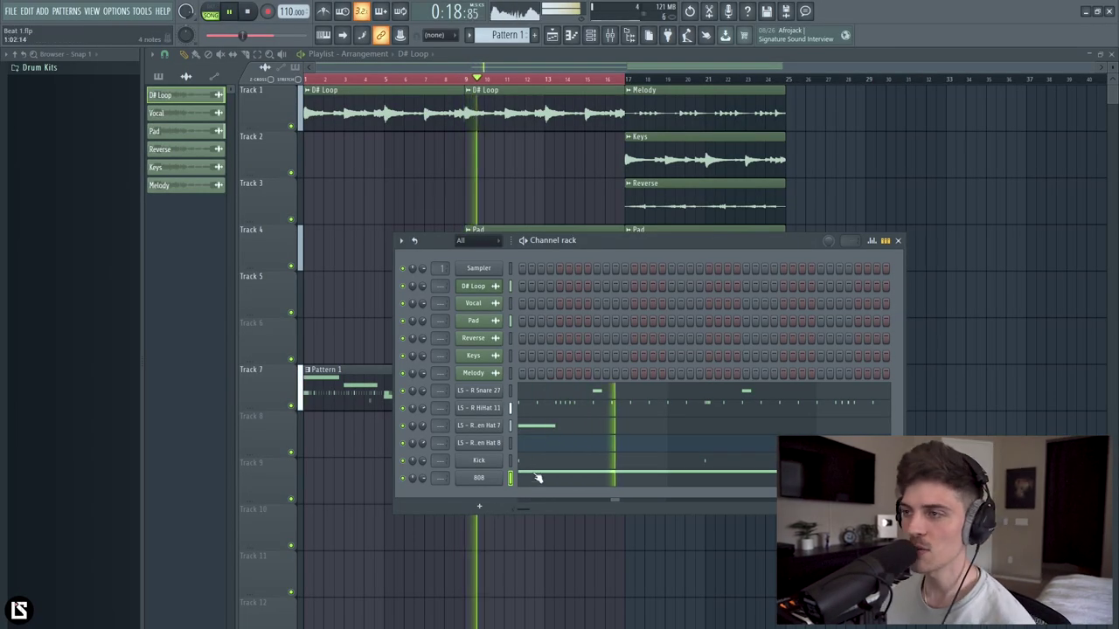
Quantize the 808 notes, make them legato, and lower their velocities to about 81%
{"action": "left_click", "coordinate": [537, 478]}
{"action": "key", "text": "space"}
{"action": "scroll", "coordinate": [441, 387], "scroll_direction": "up", "scroll_amount": 3}
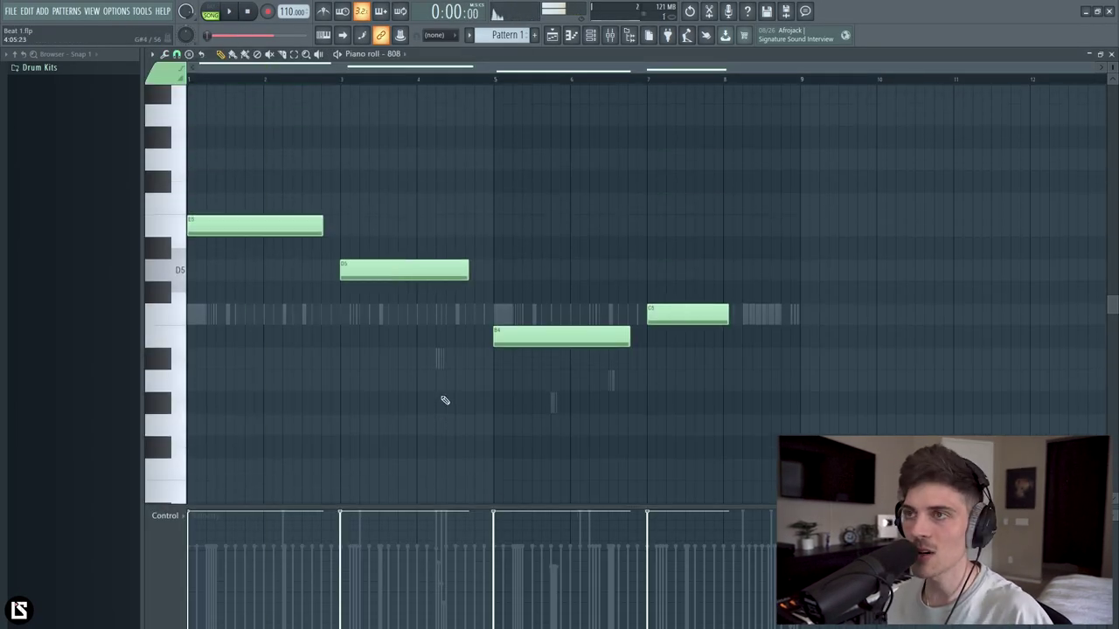
{"action": "key", "text": "alt+q"}
{"action": "left_click", "coordinate": [619, 414]}
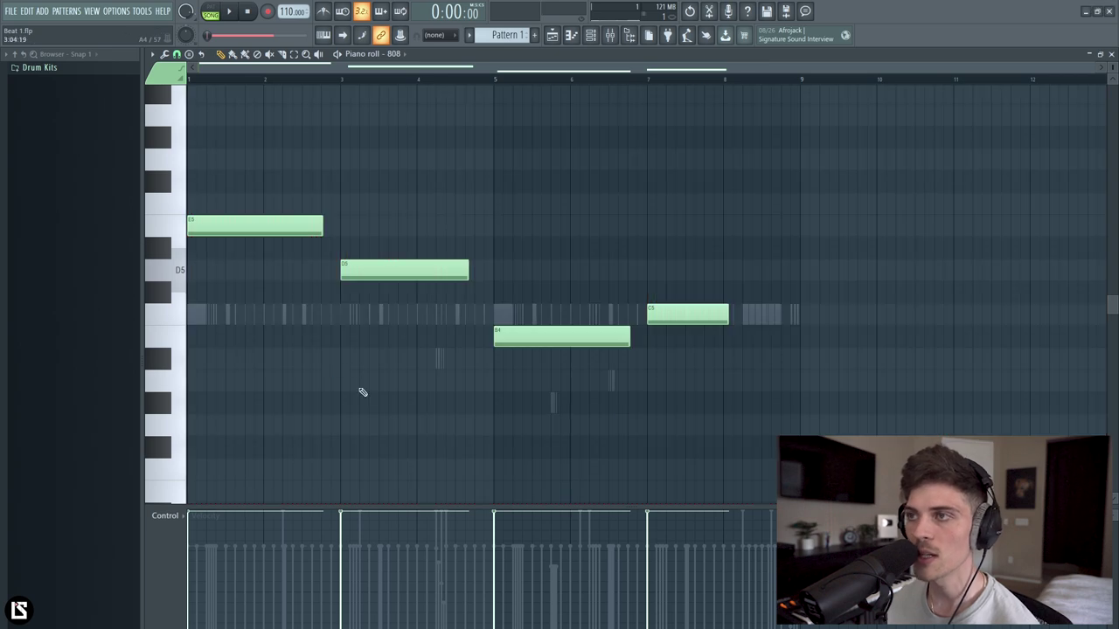
{"action": "key", "text": "ctrl+a"}
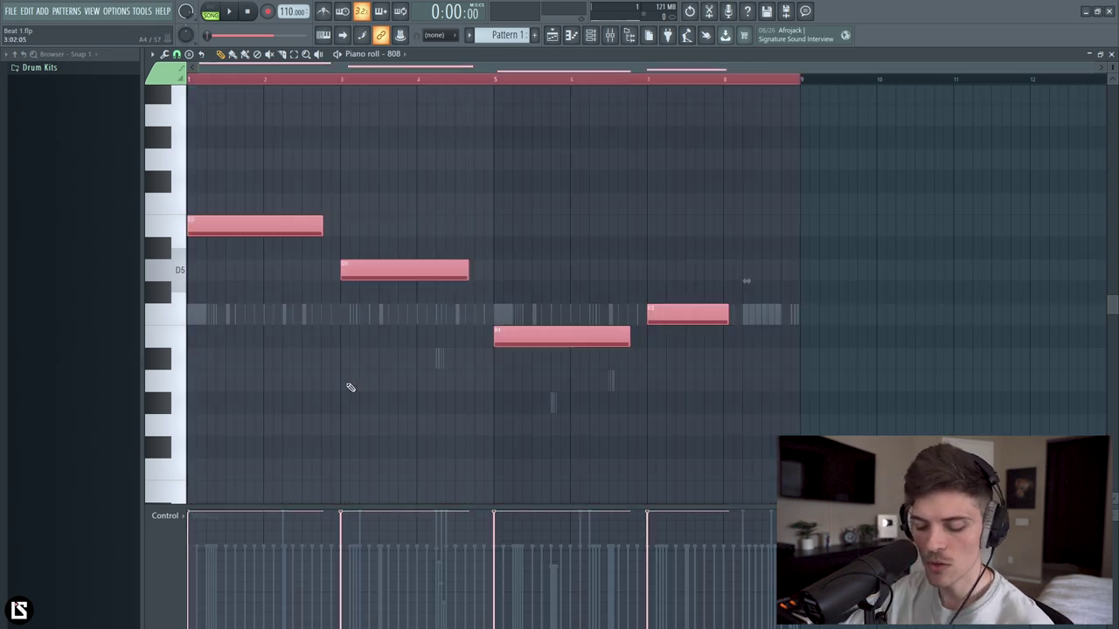
{"action": "key", "text": "alt+l"}
{"action": "key", "text": "Return"}
{"action": "key", "text": "ctrl+d"}
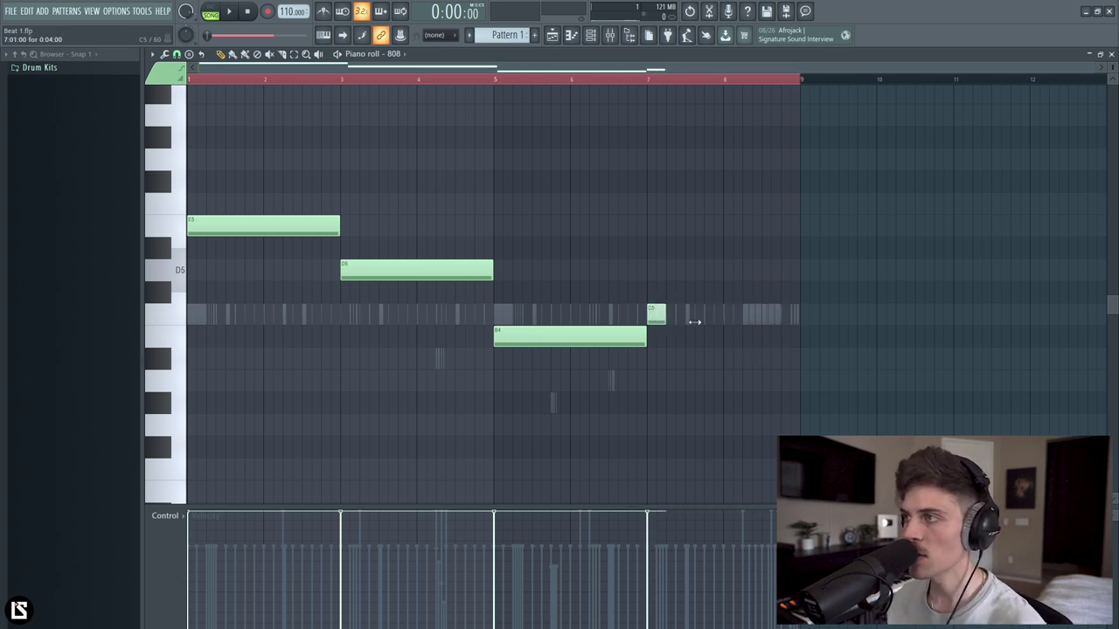
{"action": "left_click_drag", "start_coordinate": [210, 531], "coordinate": [681, 553]}
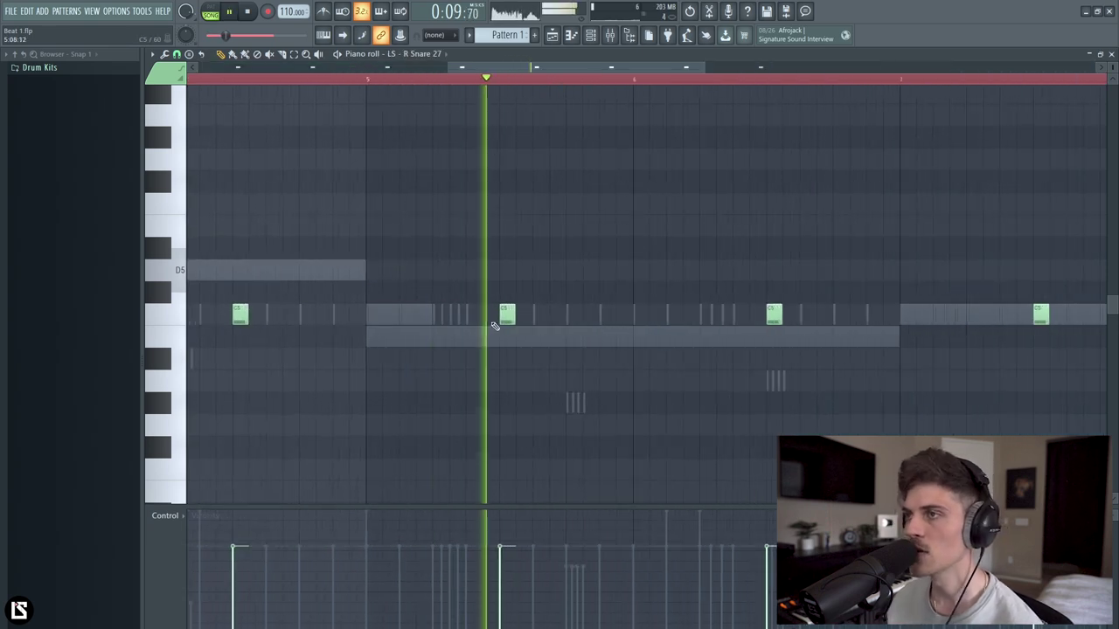
Add an extra snare hit and go back to the playlist
{"action": "left_click", "coordinate": [673, 315]}
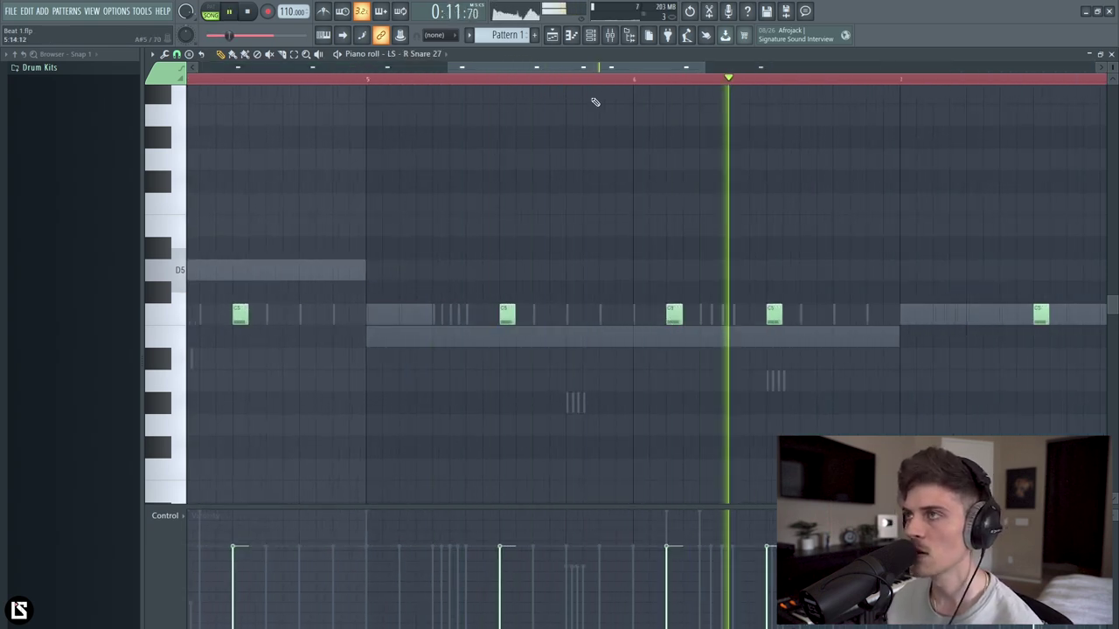
{"action": "scroll", "coordinate": [549, 80], "scroll_direction": "down", "scroll_amount": 4}
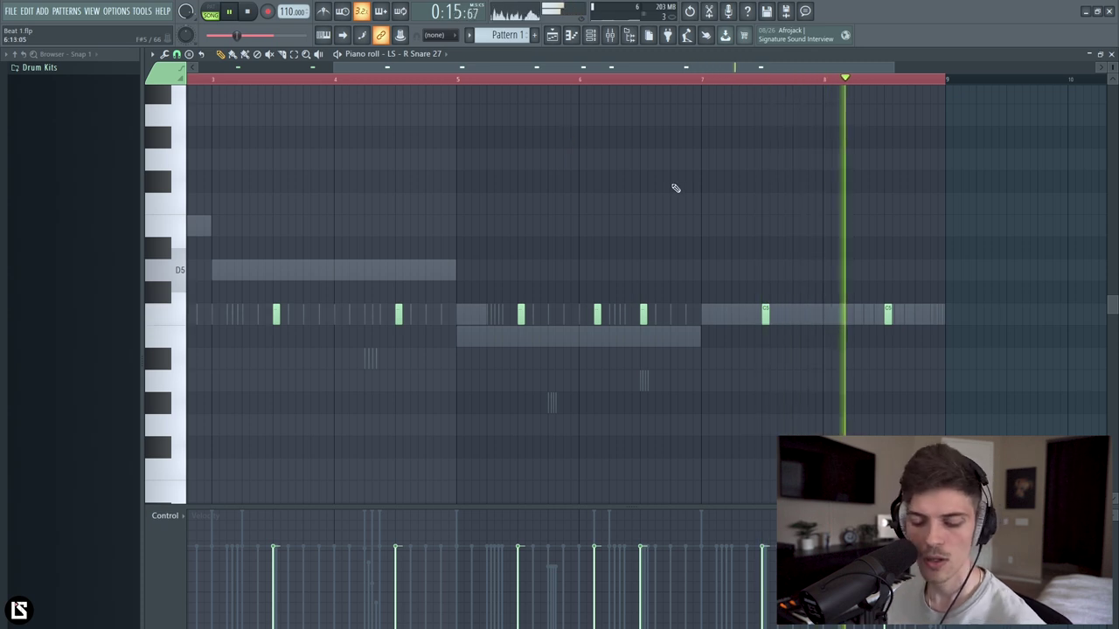
{"action": "left_click", "coordinate": [590, 40]}
{"action": "left_click", "coordinate": [554, 36]}
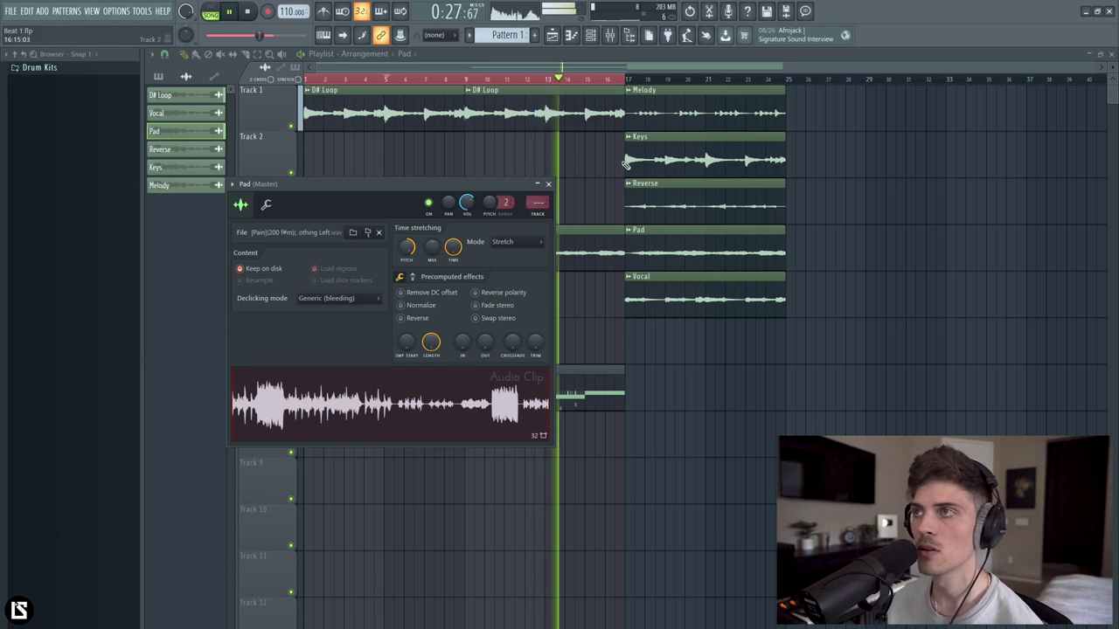
{"action": "left_click", "coordinate": [548, 184]}
{"action": "key", "text": "space"}
{"action": "left_click", "coordinate": [291, 266], "text": "ctrl"}
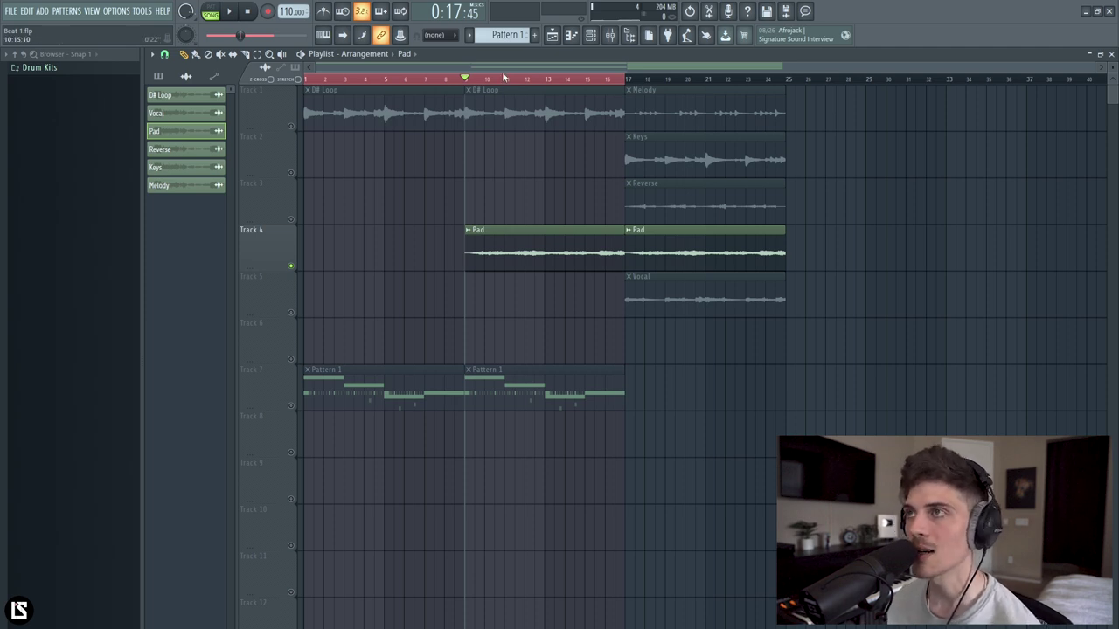
{"action": "scroll", "coordinate": [519, 86], "scroll_direction": "up", "scroll_amount": 3}
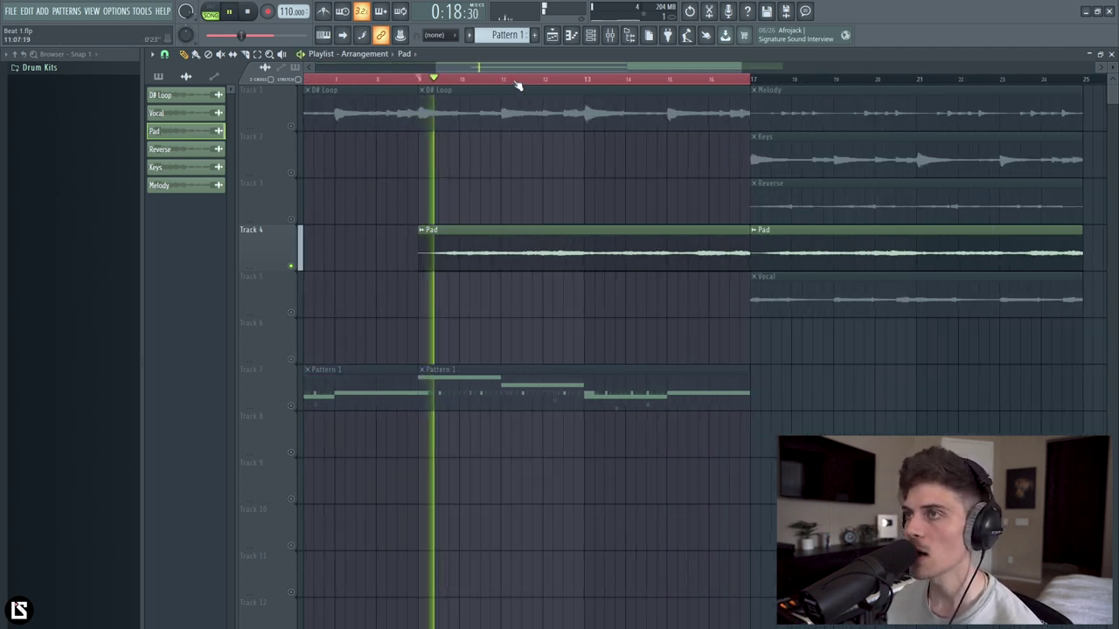
{"action": "left_click", "coordinate": [291, 125]}
{"action": "key", "text": "space"}
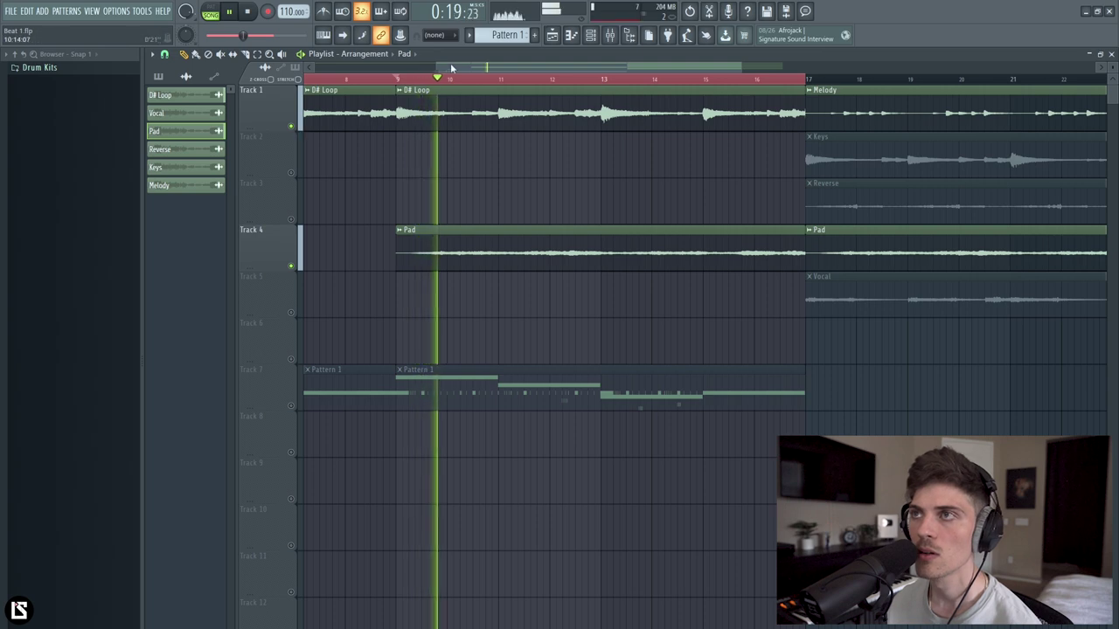
{"action": "scroll", "coordinate": [450, 70], "scroll_direction": "down", "scroll_amount": 4}
{"action": "left_click", "coordinate": [293, 267]}
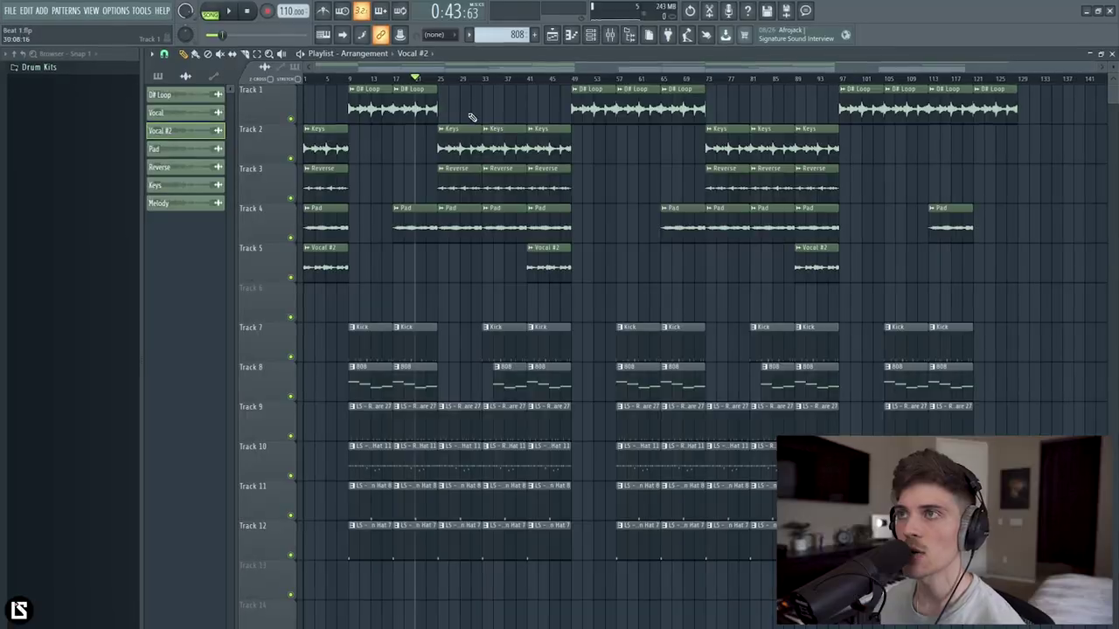
Marquee-select clip sections across tracks 1–12 and bars 57–69 to review, then clear the selection
{"action": "left_click_drag", "start_coordinate": [355, 84], "coordinate": [429, 594]}
{"action": "left_click_drag", "start_coordinate": [445, 84], "coordinate": [609, 594]}
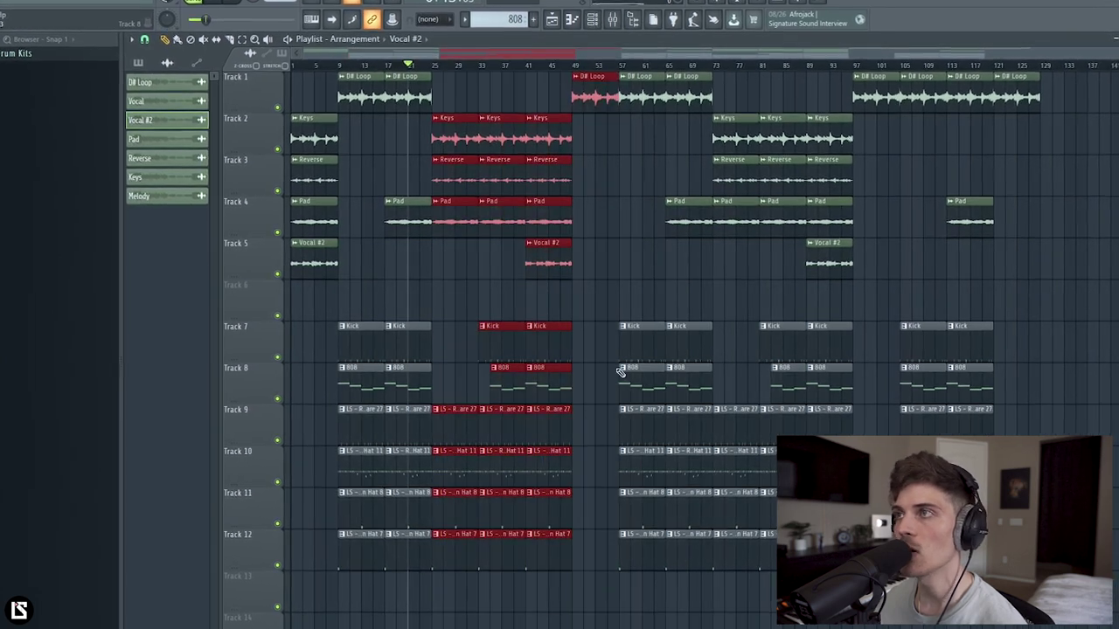
{"action": "left_click_drag", "start_coordinate": [627, 72], "coordinate": [699, 612]}
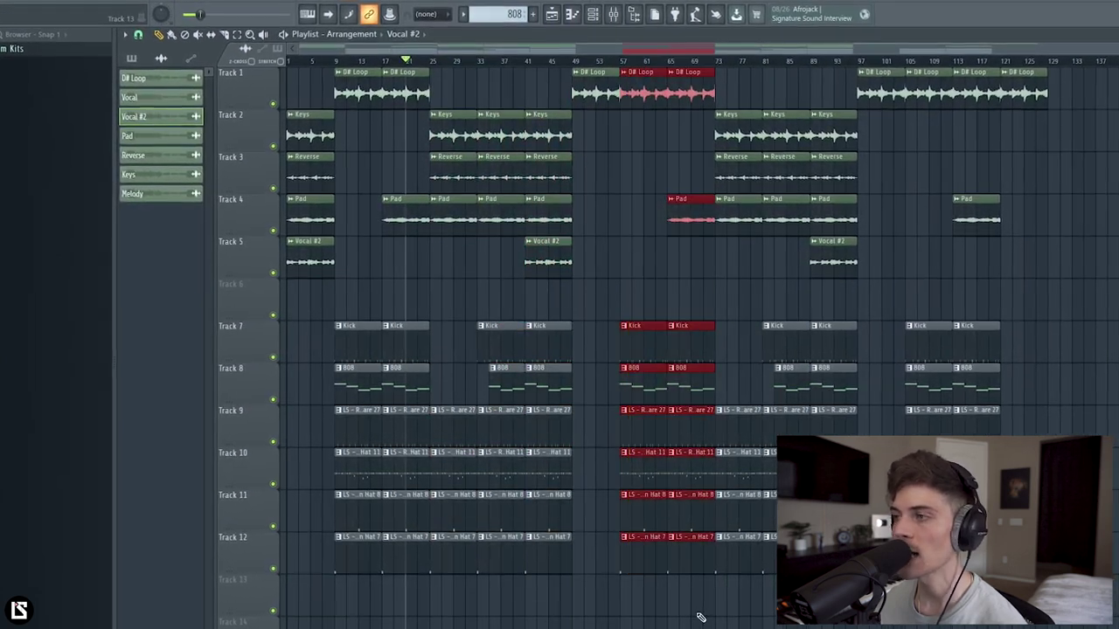
{"action": "left_click", "coordinate": [688, 566]}
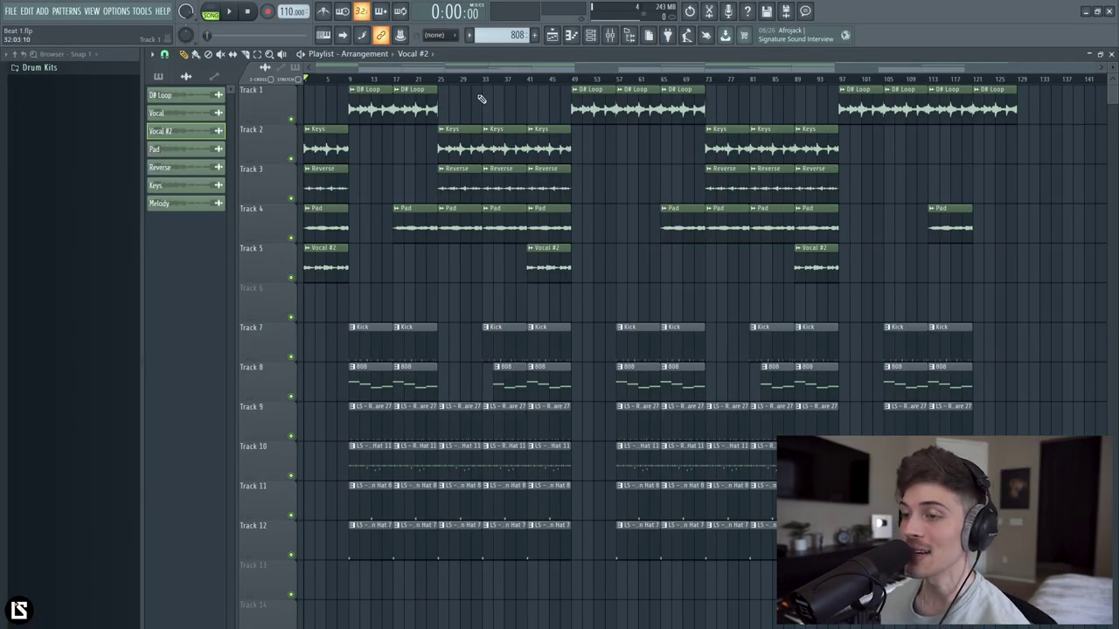
Save the project as Beat 1.flp with Ctrl+S
{"action": "key", "text": "ctrl+s"}
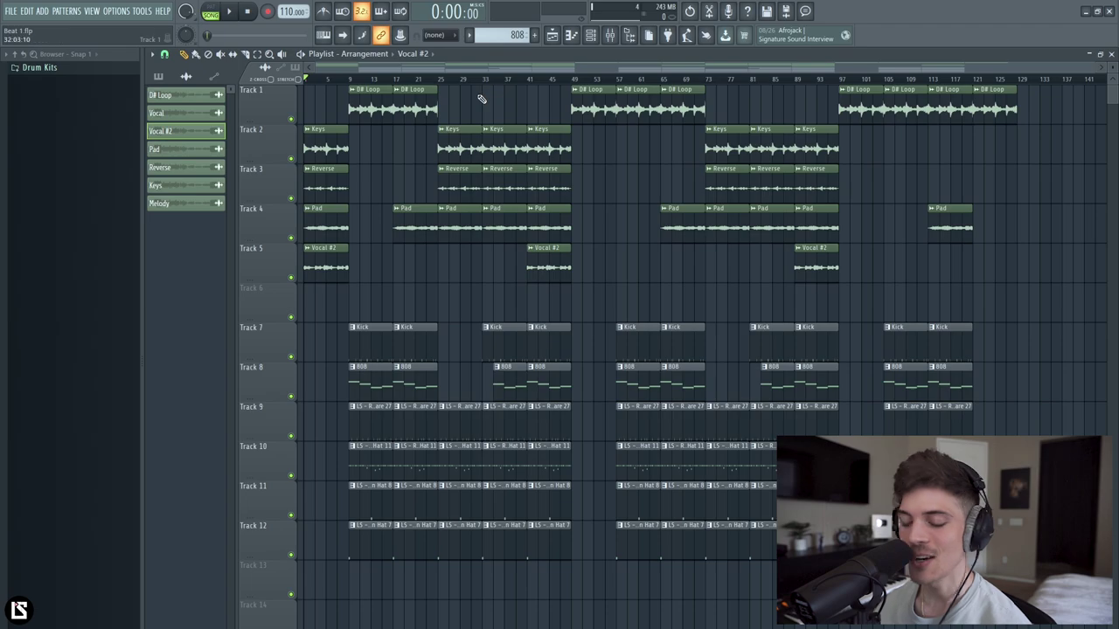